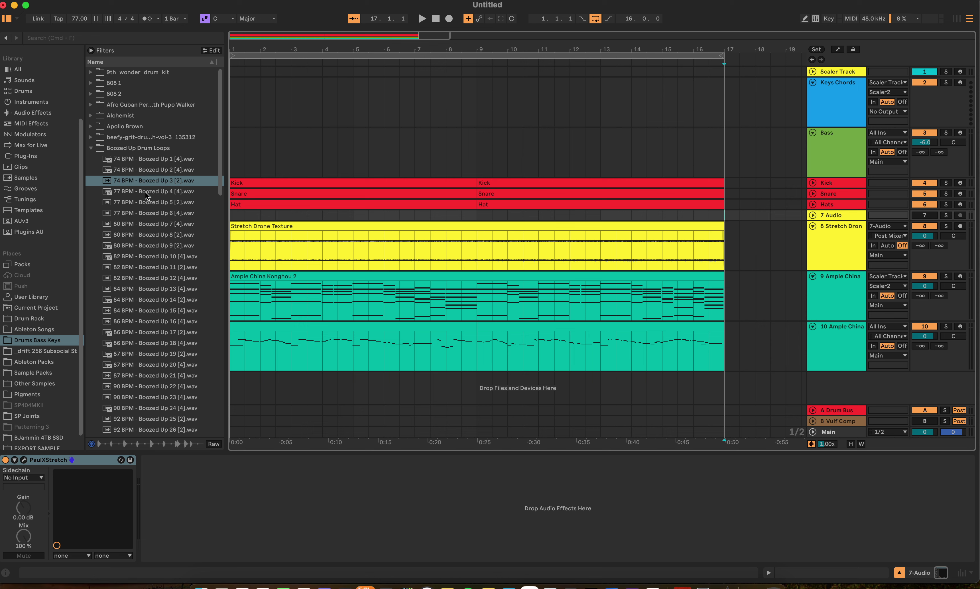
# Step: Preview the 74 BPM - Boozed Up 3 [2].wav loop, check the Bass track, then show the Kick clip's notes
pyautogui.click(147, 182)
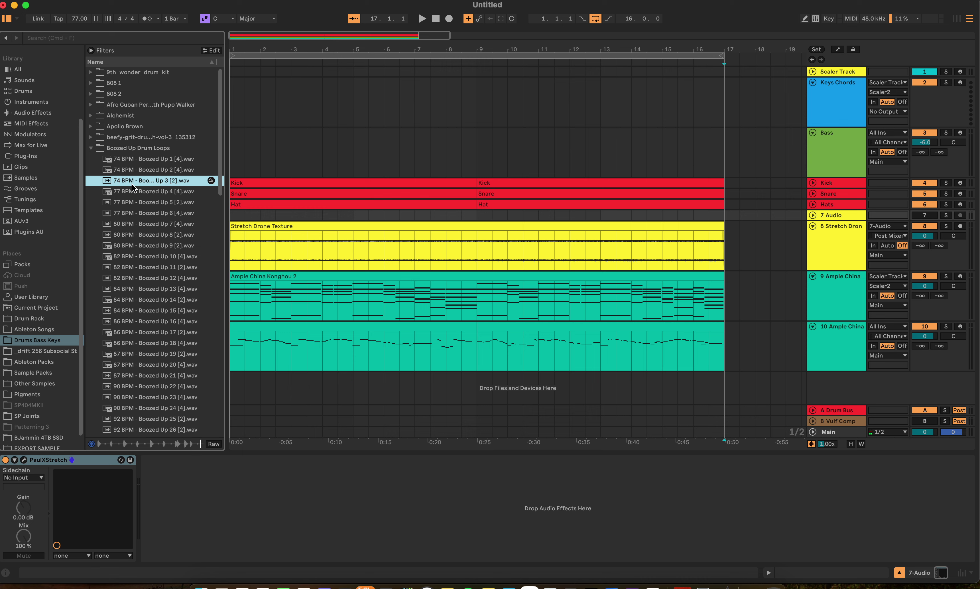
pyautogui.click(306, 153)
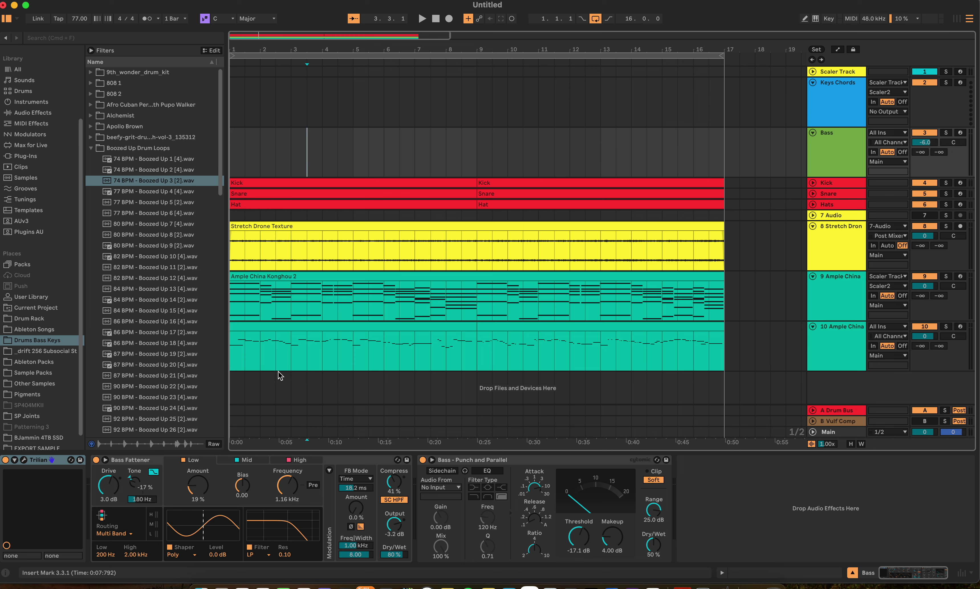
pyautogui.click(424, 183)
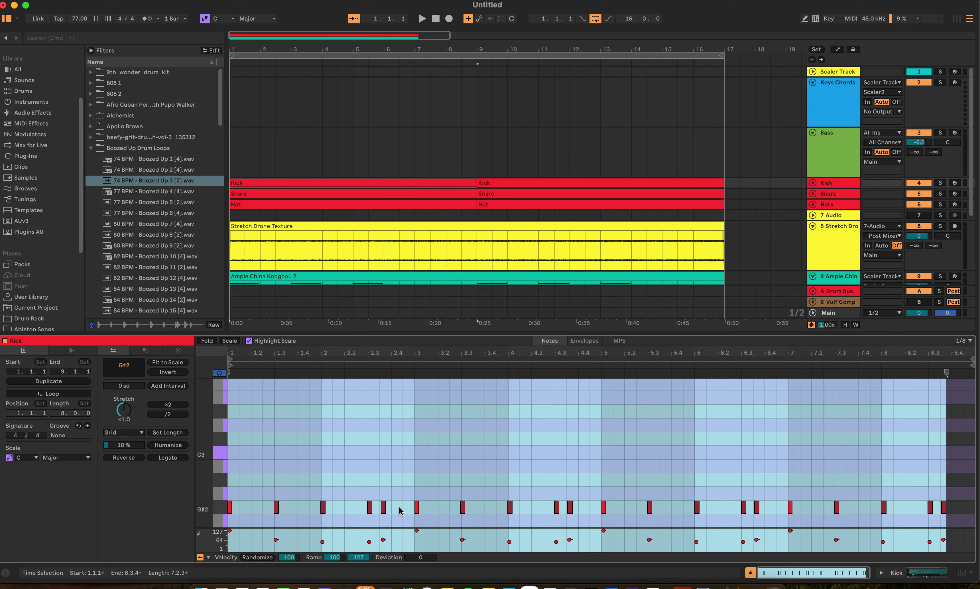
# Step: Look over the Snare clip's notes, then show the Hat clip's dense C3 hi-hat pattern
pyautogui.scroll(-3, 399, 511)
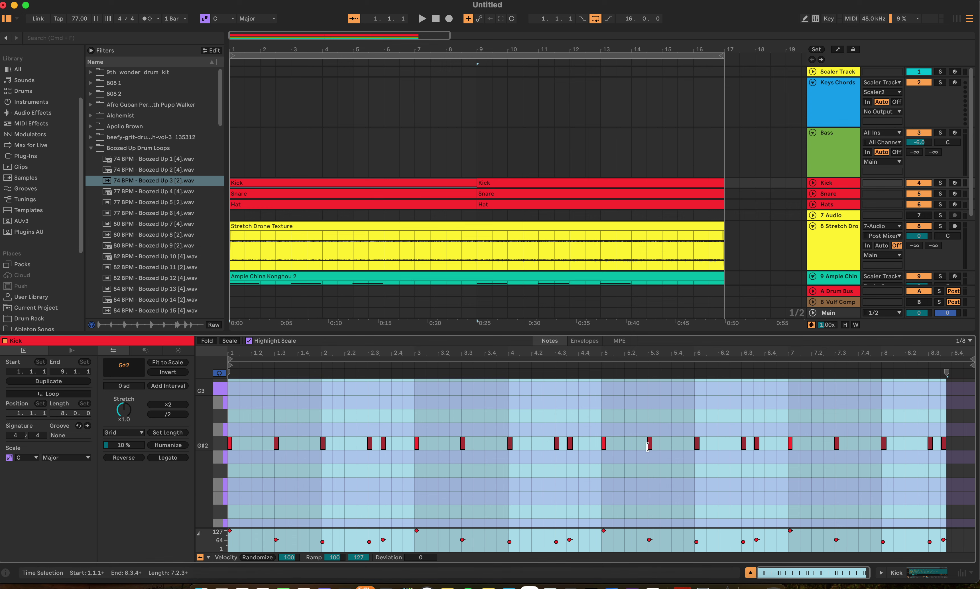
pyautogui.click(317, 194)
pyautogui.scroll(-1, 373, 467)
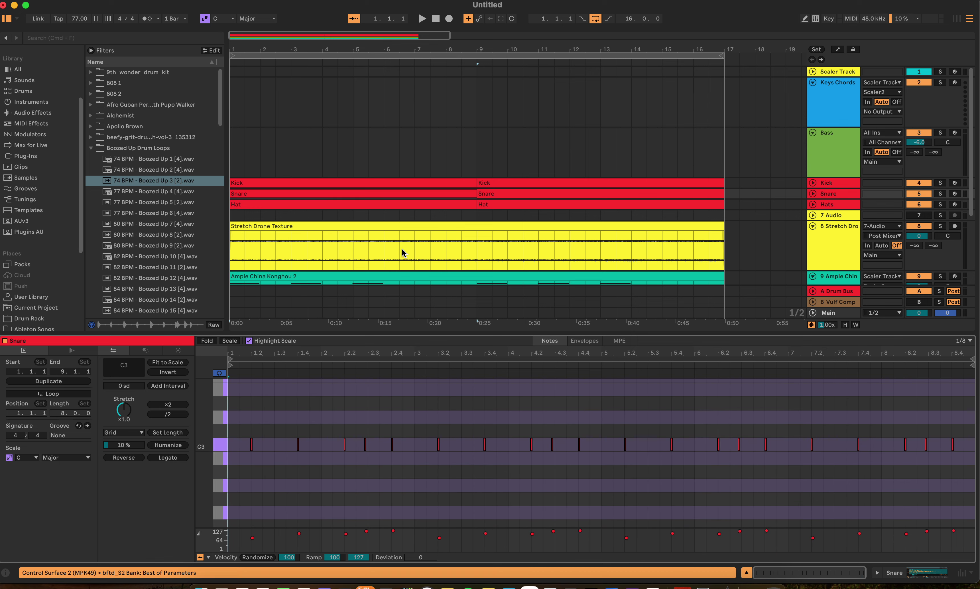
pyautogui.click(383, 204)
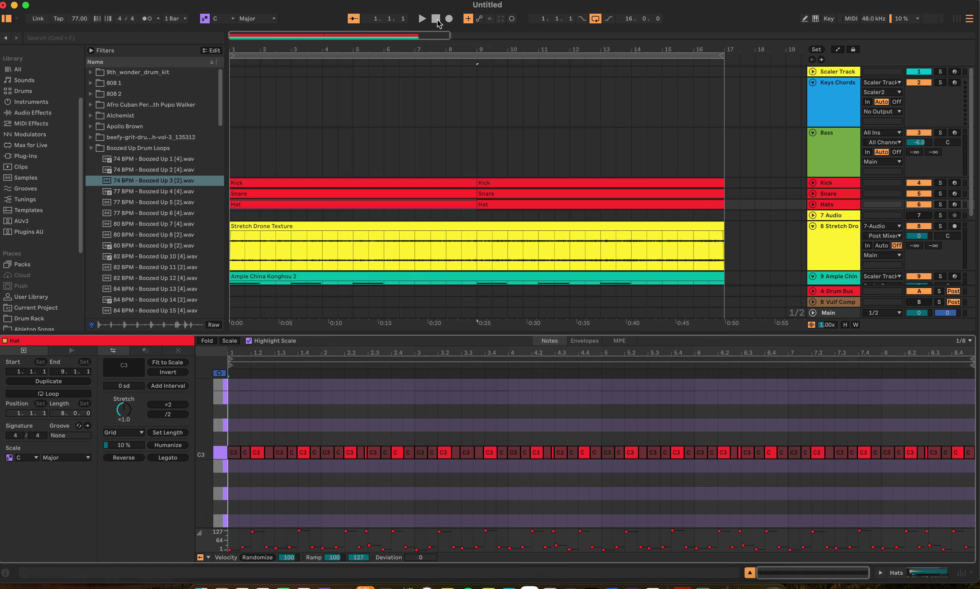
# Step: Preview the bandan_H2, bbas_H1 and beast_H1 beefy-grit hats, then show the Kick's bandan_K1 Simpler
pyautogui.click(91, 137)
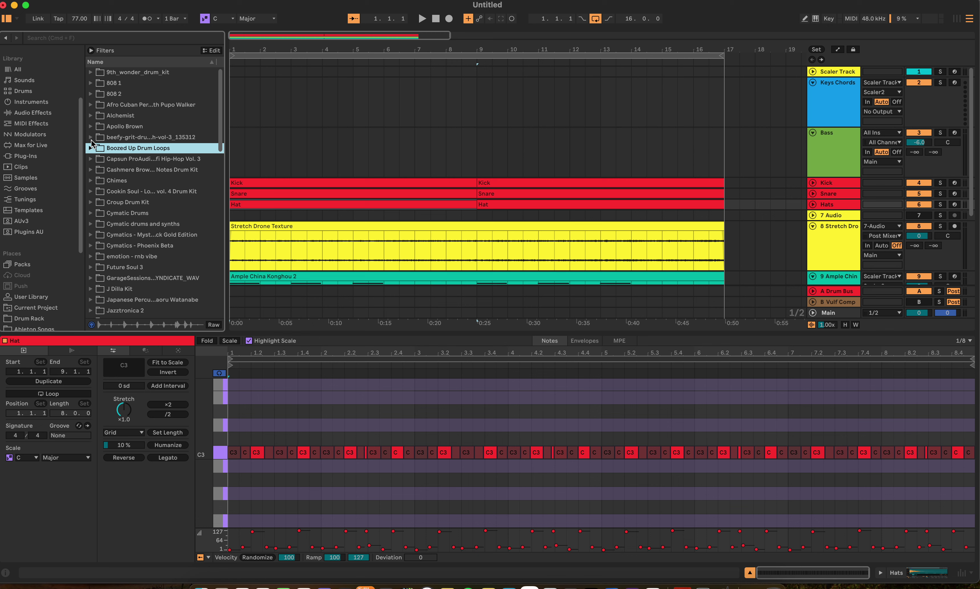
pyautogui.click(129, 136)
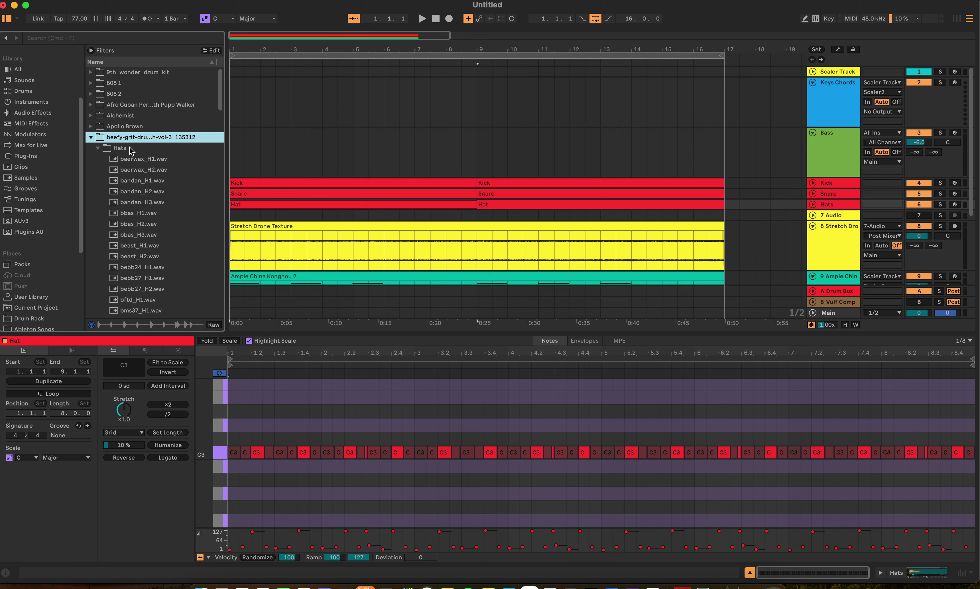
pyautogui.click(151, 193)
pyautogui.click(150, 214)
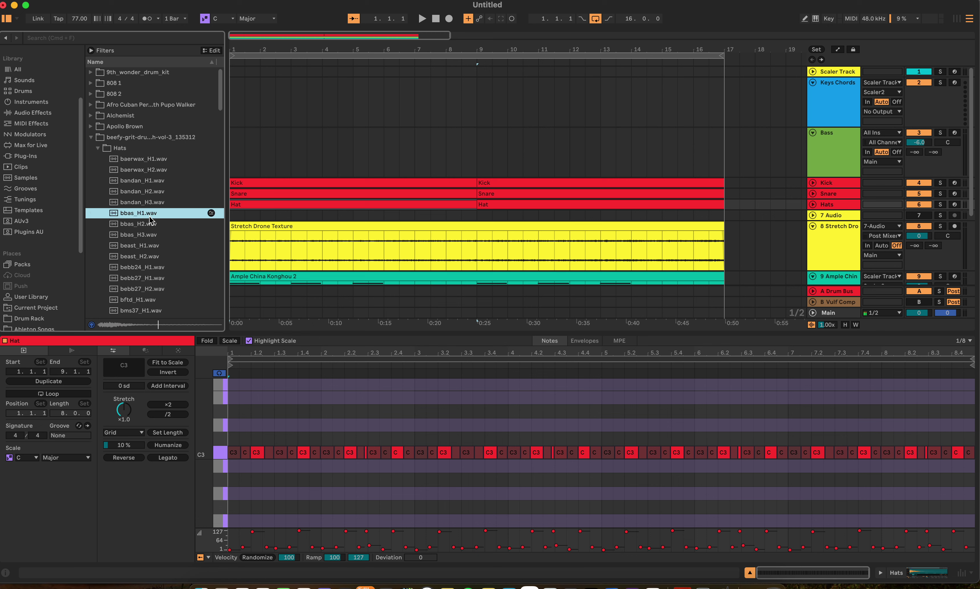
pyautogui.click(149, 246)
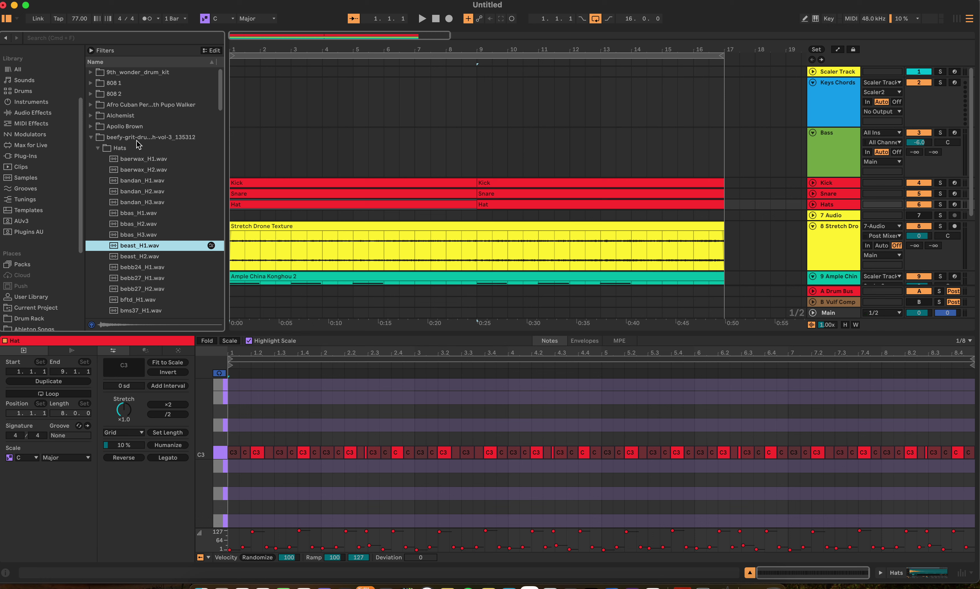
pyautogui.click(90, 138)
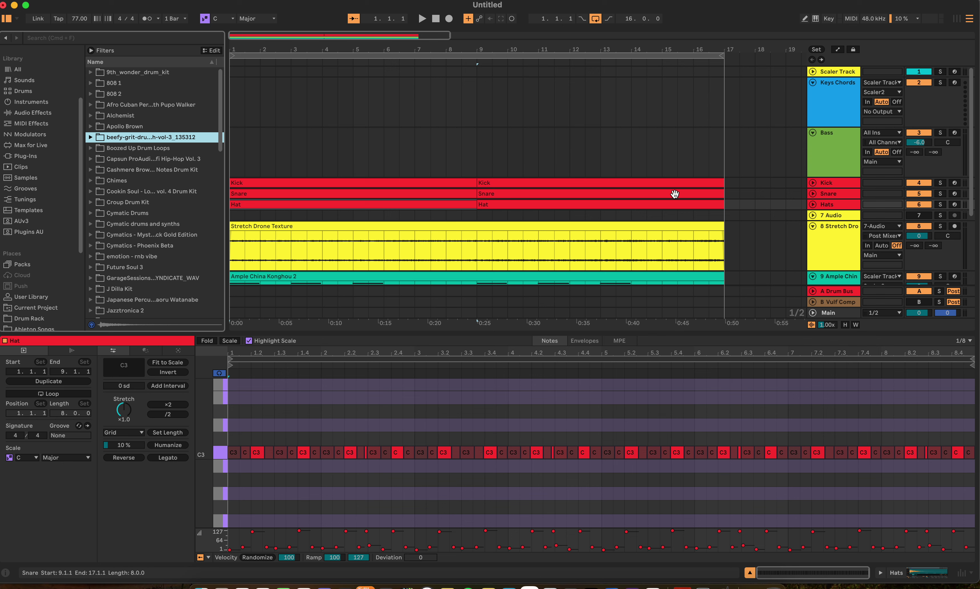
pyautogui.click(739, 183)
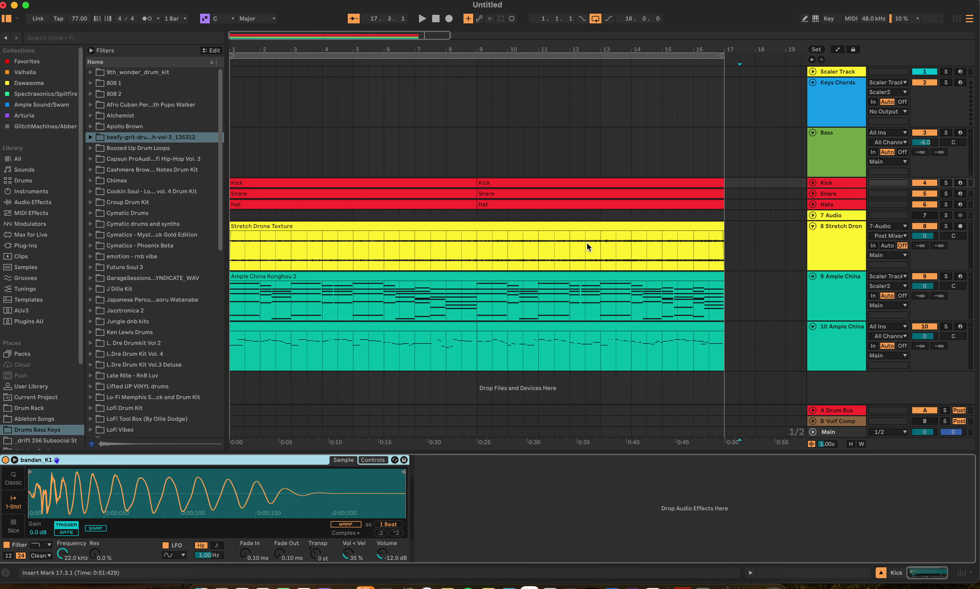
# Step: Reopen the Kick clip and select every G#2 kick note in the piano roll
pyautogui.click(468, 184)
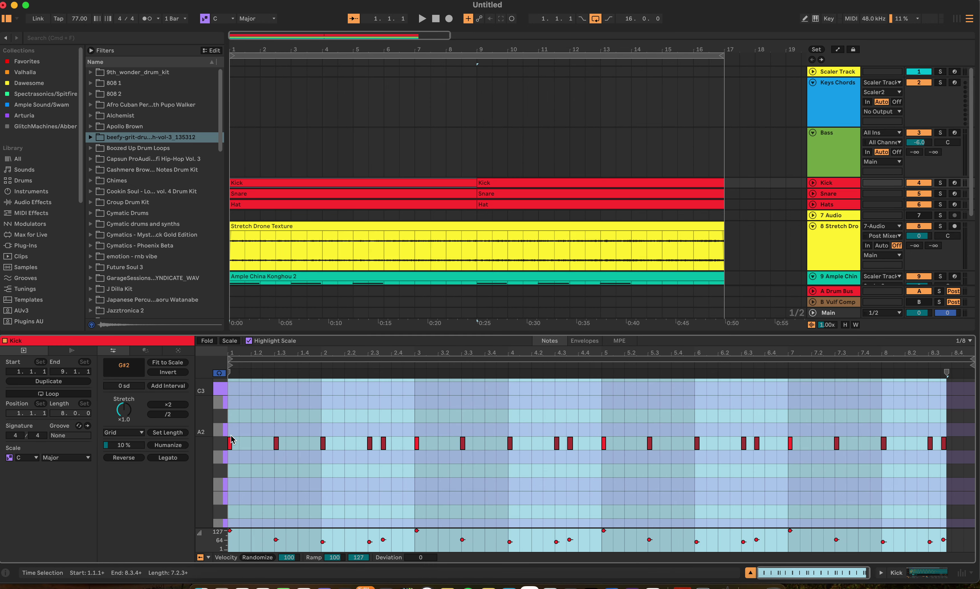
pyautogui.click(225, 447)
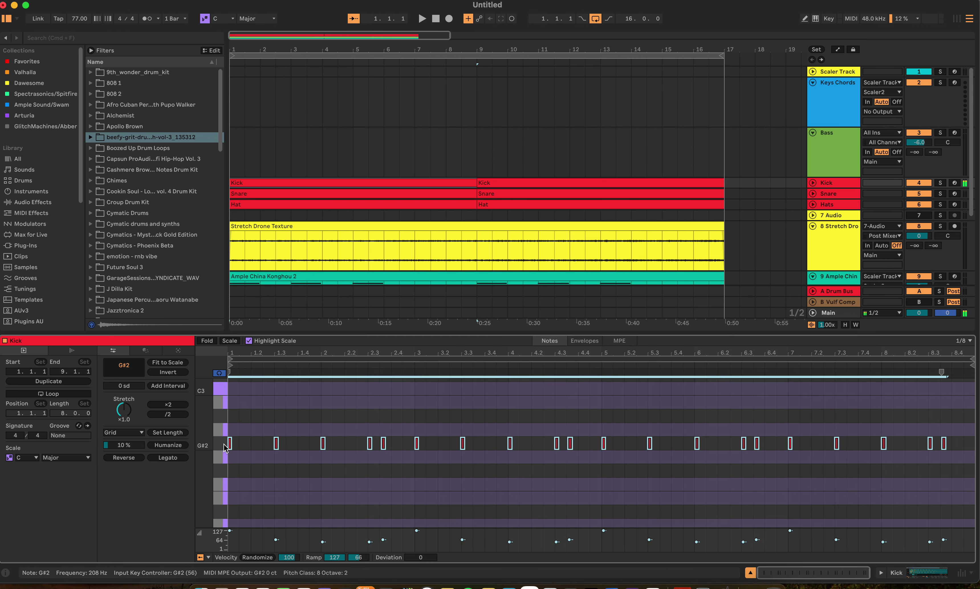
pyautogui.click(225, 390)
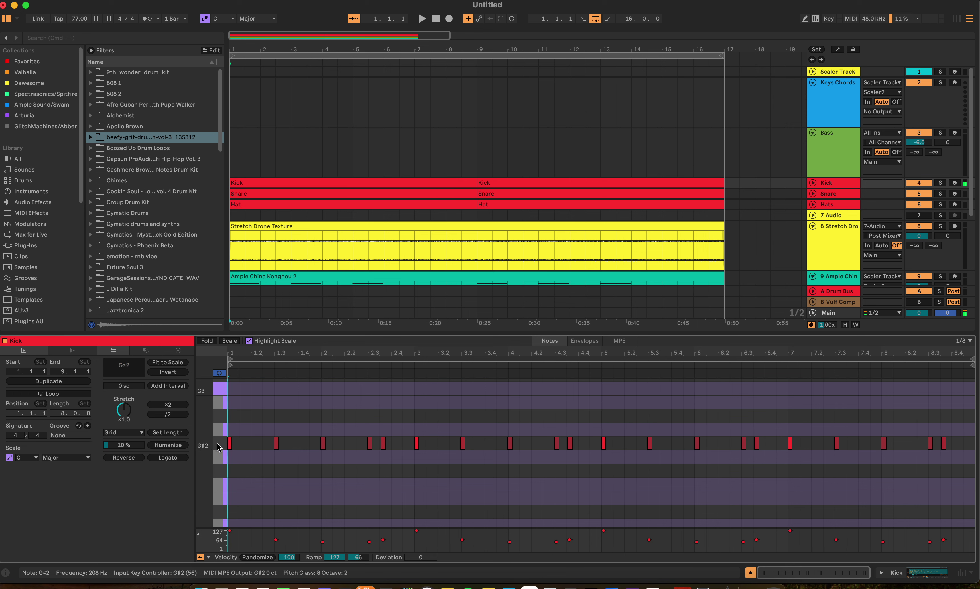
pyautogui.click(223, 445)
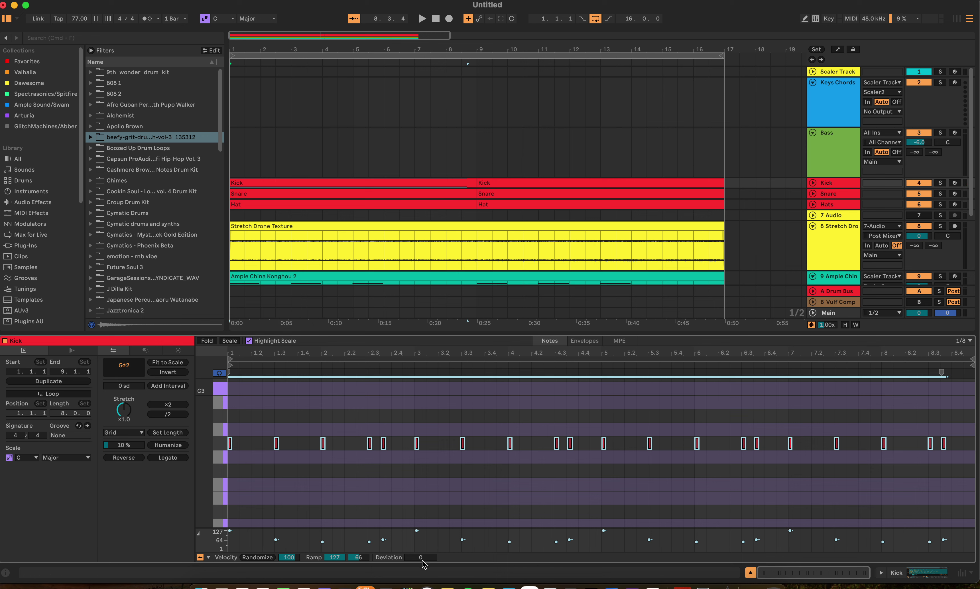
# Step: Show the Snare clip's C3 notes and start the arrangement playing
pyautogui.click(453, 195)
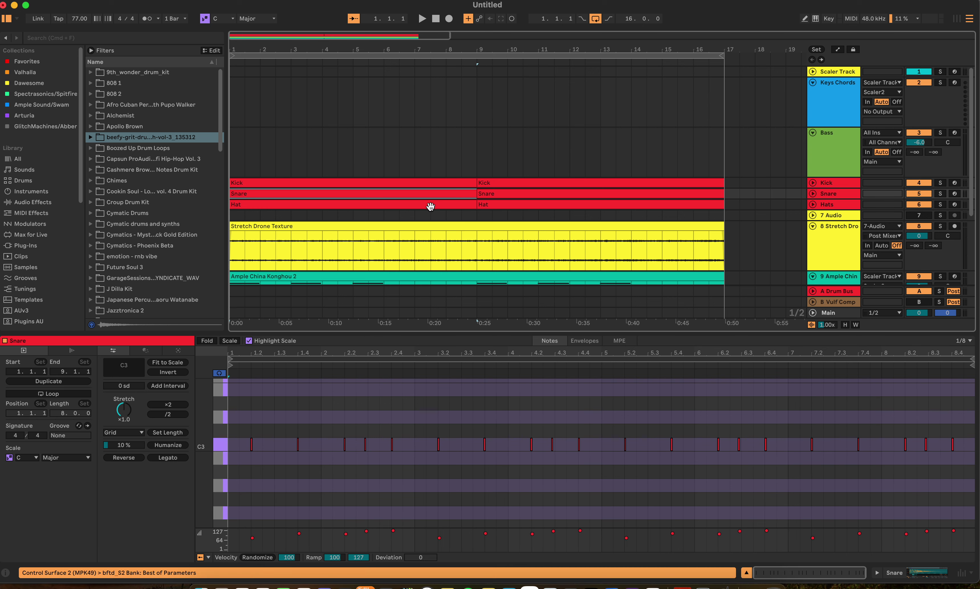
pyautogui.click(91, 136)
pyautogui.click(91, 137)
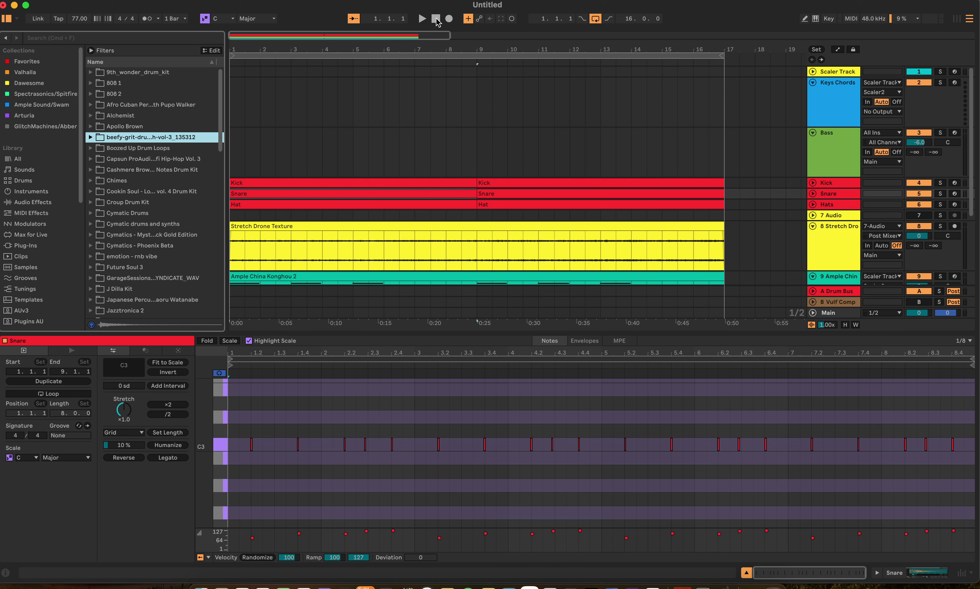
pyautogui.click(422, 19)
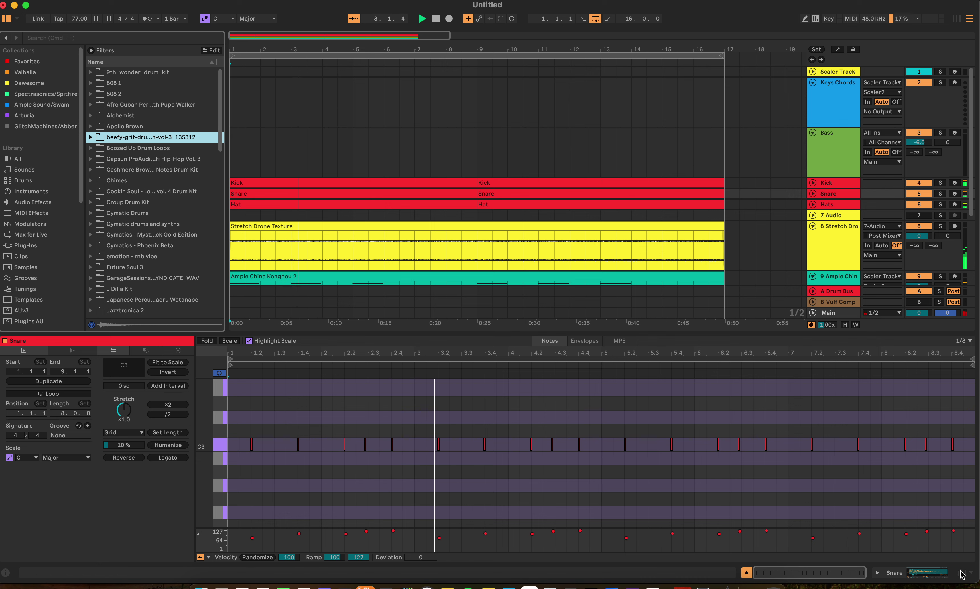
# Step: Raise the Snare's Send A to the Drum Bus to about -18 dB, then stop playback
pyautogui.click(961, 324)
pyautogui.moveTo(462, 235); pyautogui.dragTo(570, 229)
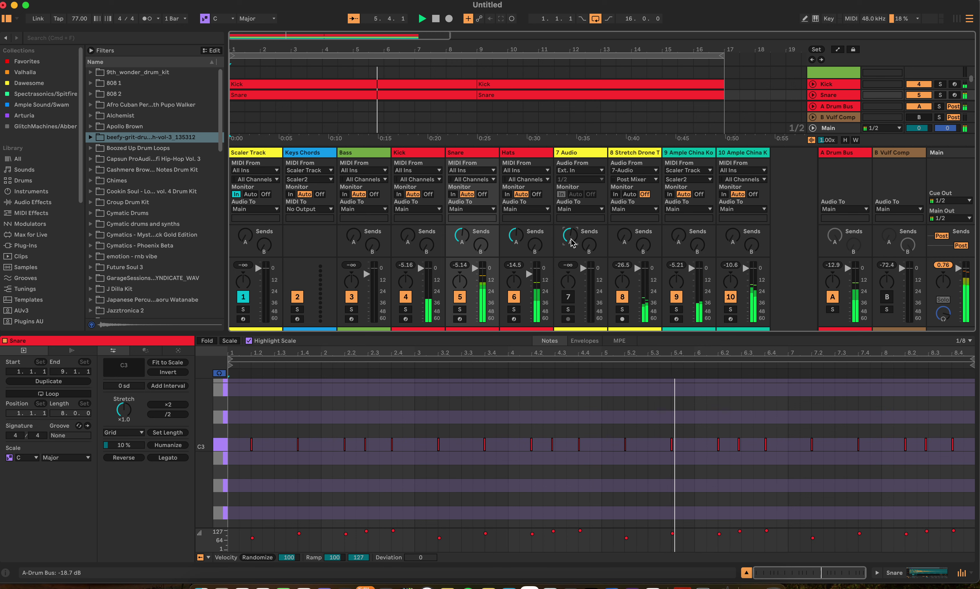
pyautogui.click(960, 572)
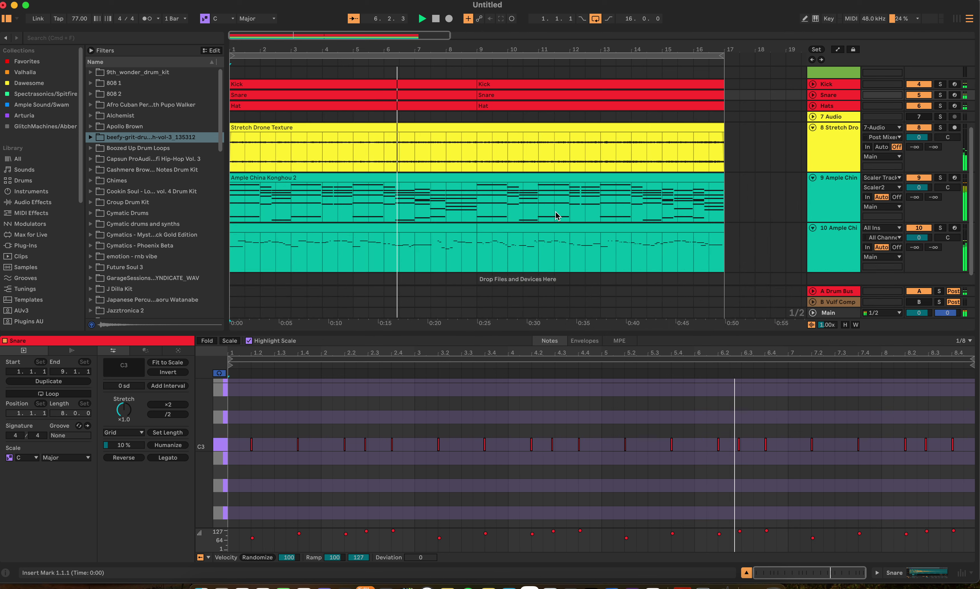
pyautogui.click(436, 19)
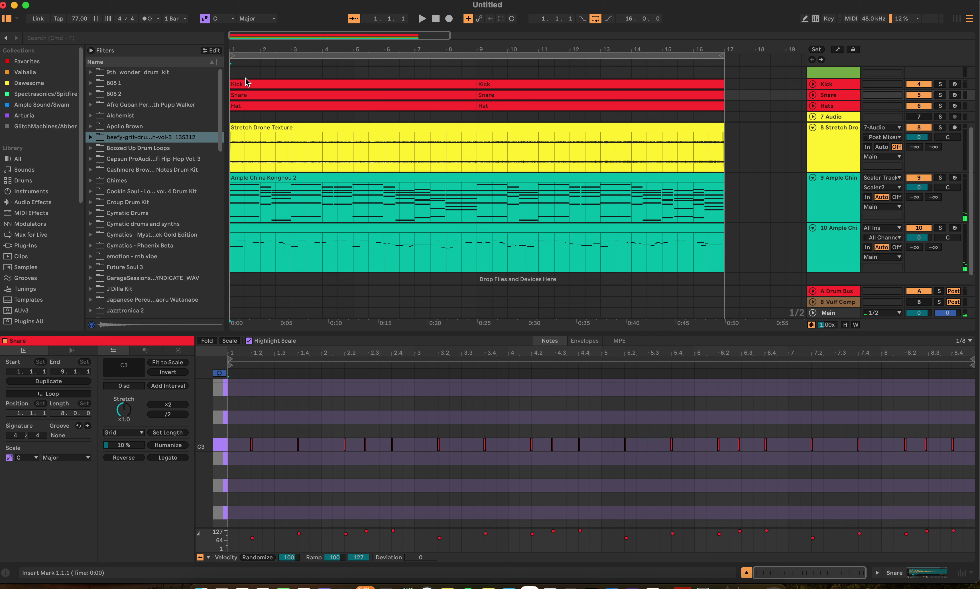
# Step: Delete the last G#2 kick note and the late bar-8 C3 snare note in the first clips
pyautogui.click(332, 84)
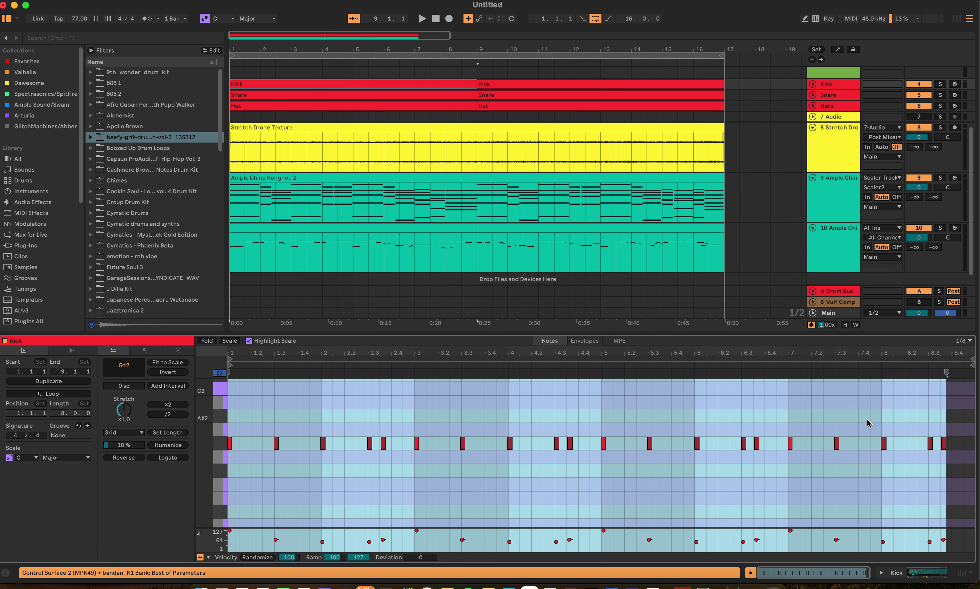
pyautogui.click(944, 445)
pyautogui.press('Delete')
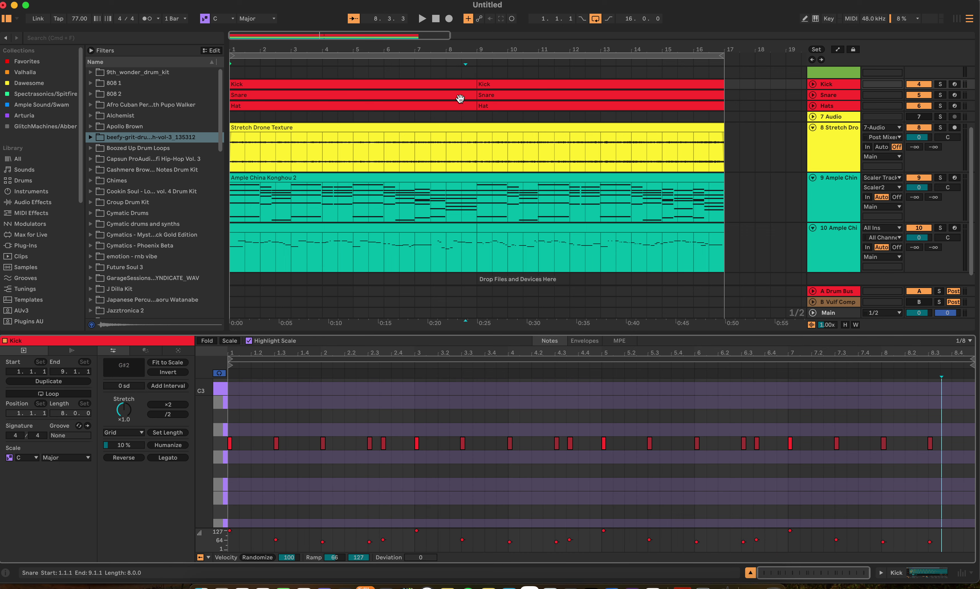
pyautogui.click(459, 99)
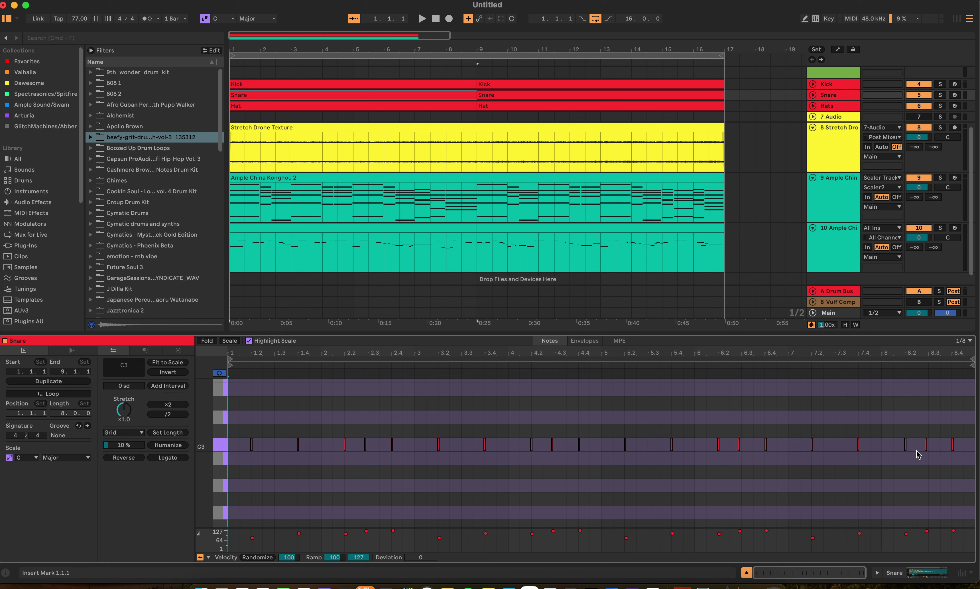
pyautogui.click(925, 444)
pyautogui.press('BackSpace')
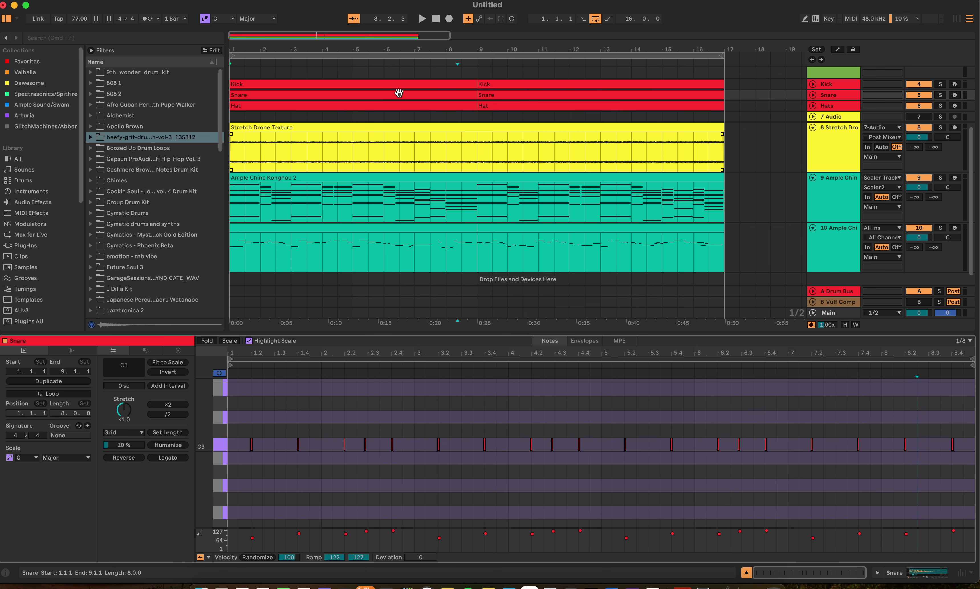
# Step: Remove the final kick and snare notes from the second Kick and Snare clips
pyautogui.click(711, 85)
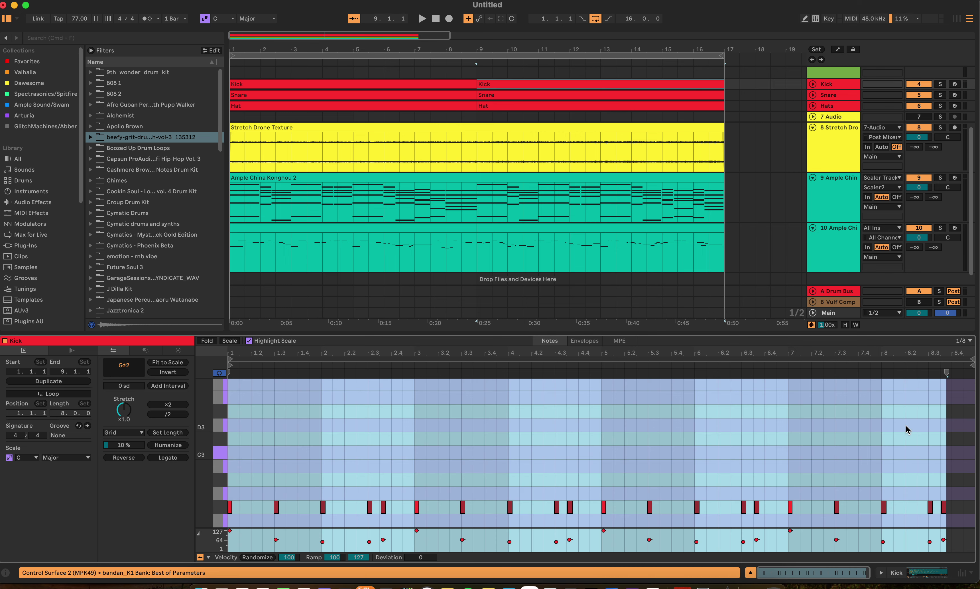
pyautogui.click(943, 506)
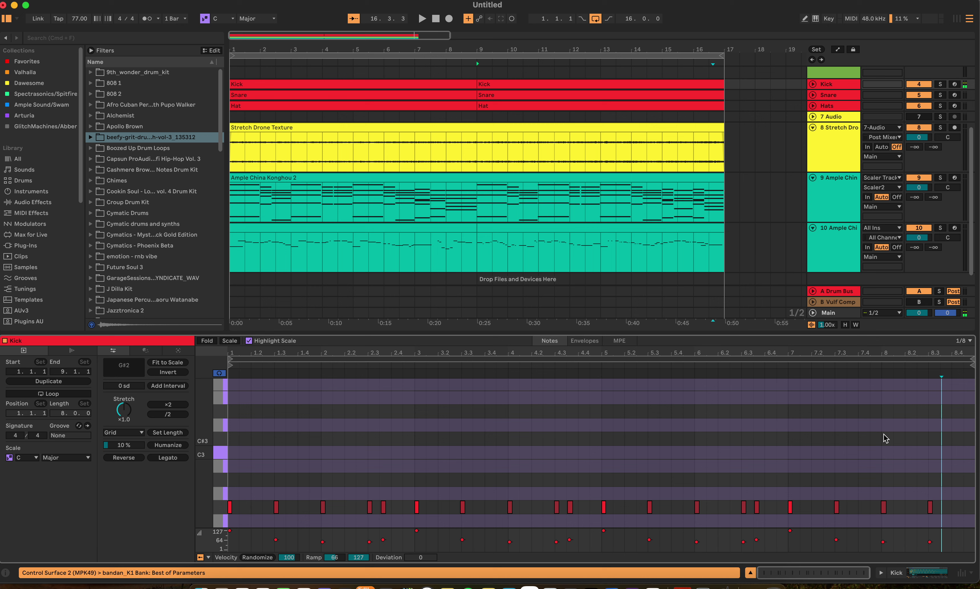
pyautogui.click(714, 95)
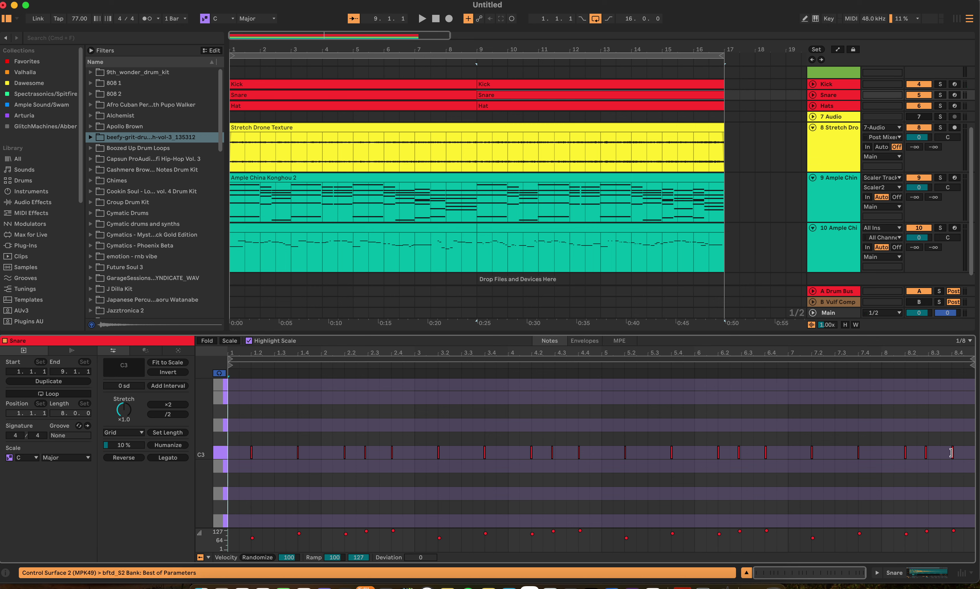
pyautogui.doubleClick(926, 453)
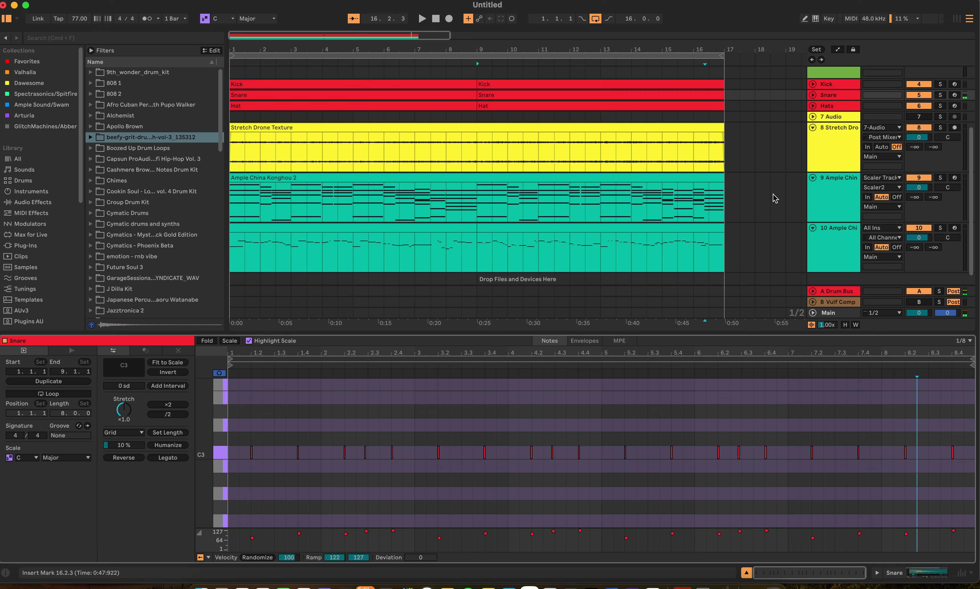
# Step: Play the arrangement from the song start to hear the edit, then stop
pyautogui.click(436, 18)
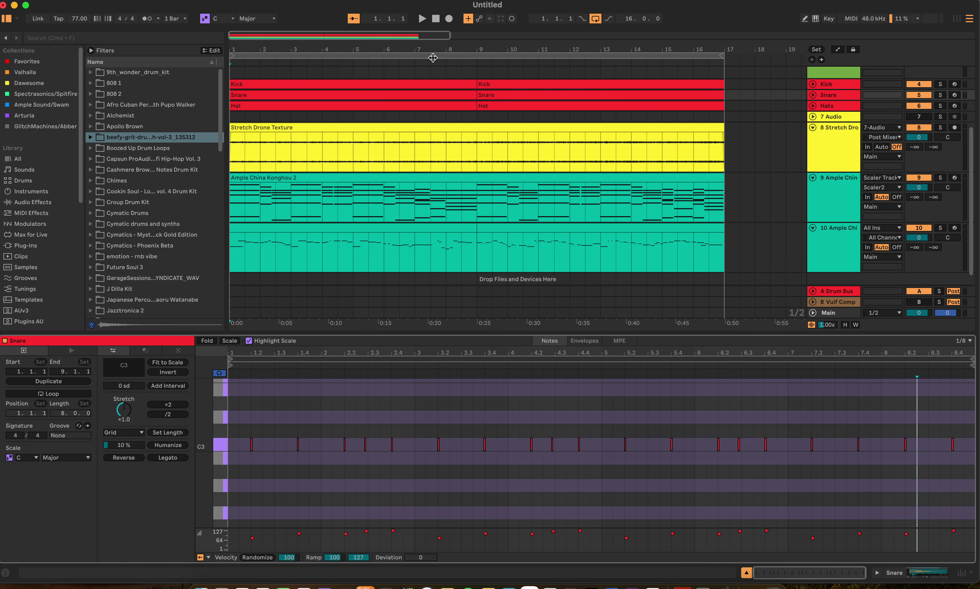
pyautogui.click(414, 61)
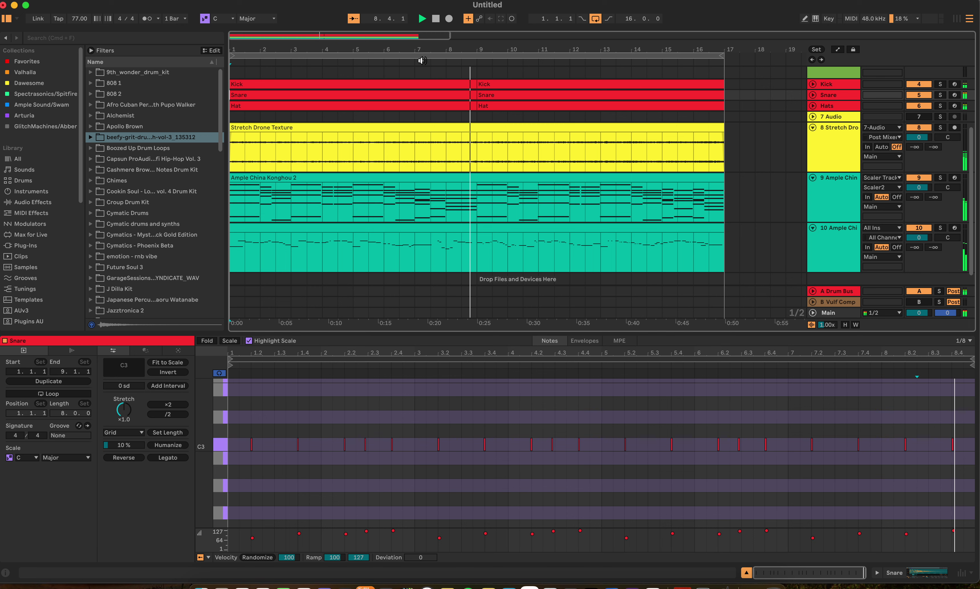
pyautogui.click(435, 19)
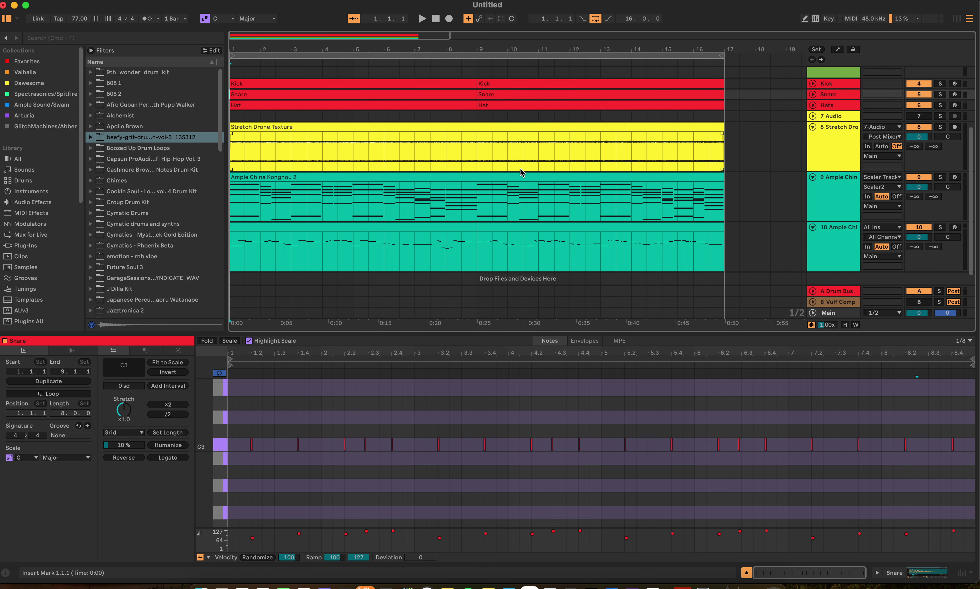
# Step: Fold the Ample China track and show the 7 Audio track's PaulXStretch device with pxsrender.wav
pyautogui.scroll(3, 520, 172)
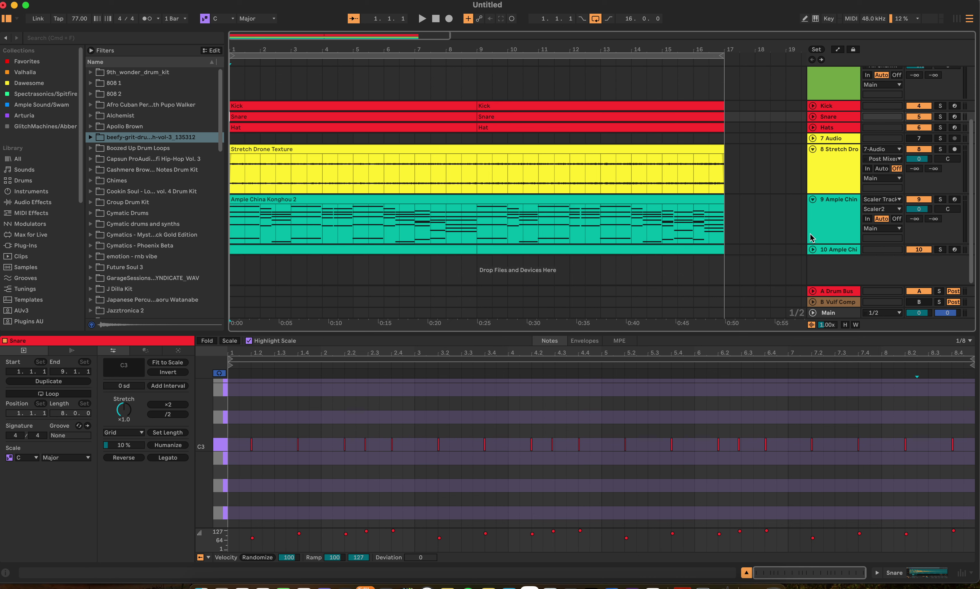
pyautogui.click(813, 200)
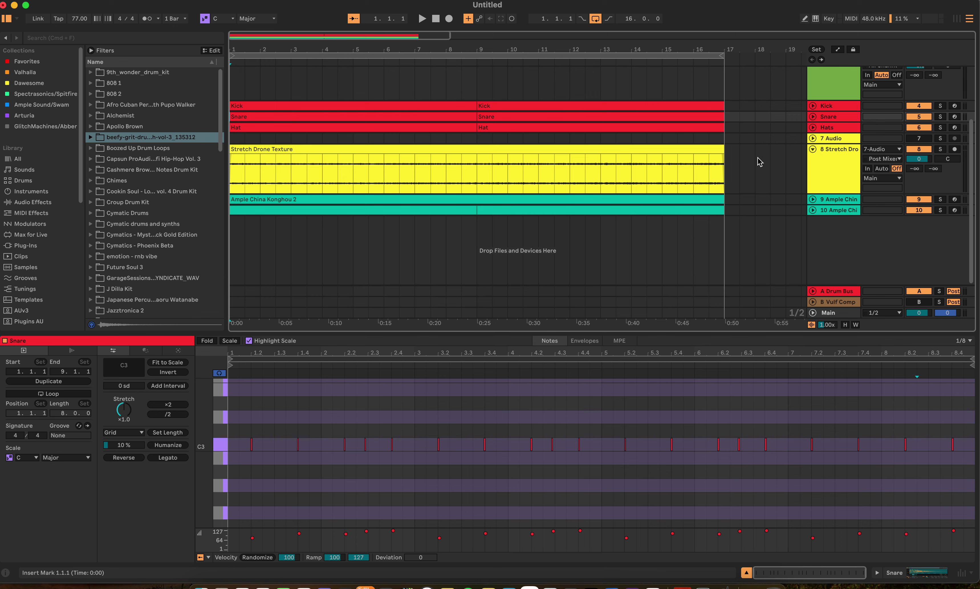
pyautogui.click(754, 138)
pyautogui.hotkey('shift', 'Tab')
pyautogui.click(24, 460)
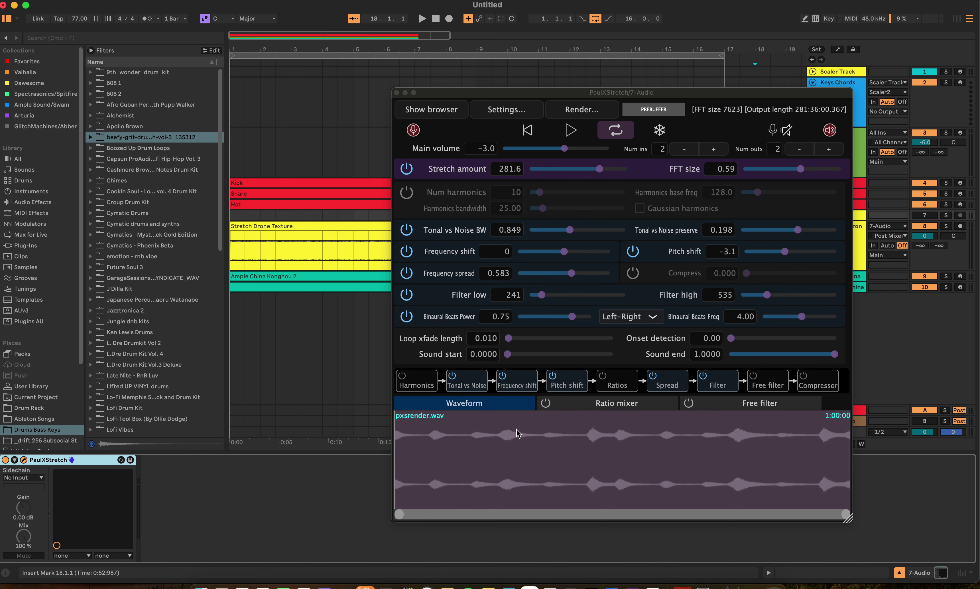
pyautogui.click(396, 93)
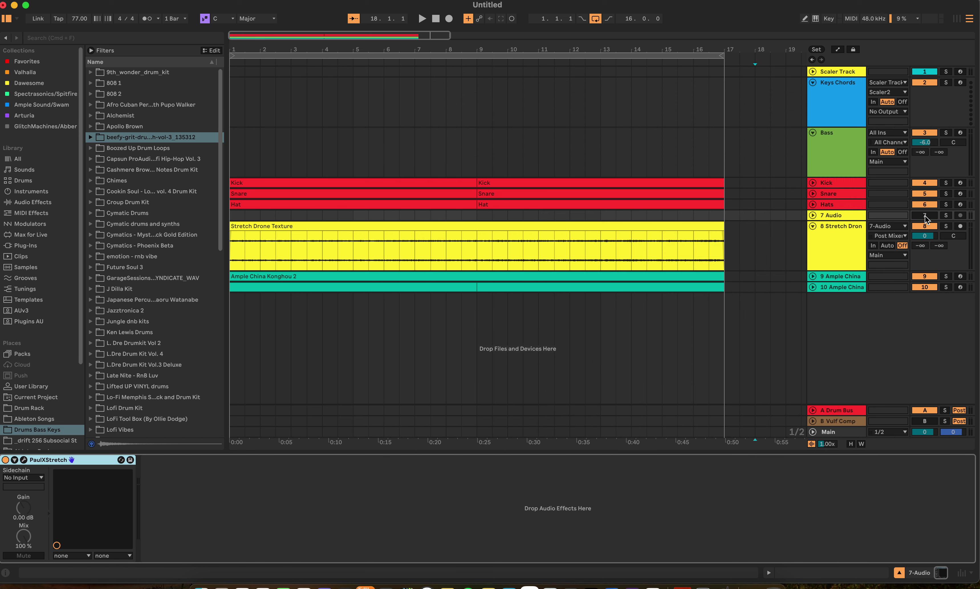
pyautogui.click(946, 226)
pyautogui.click(691, 227)
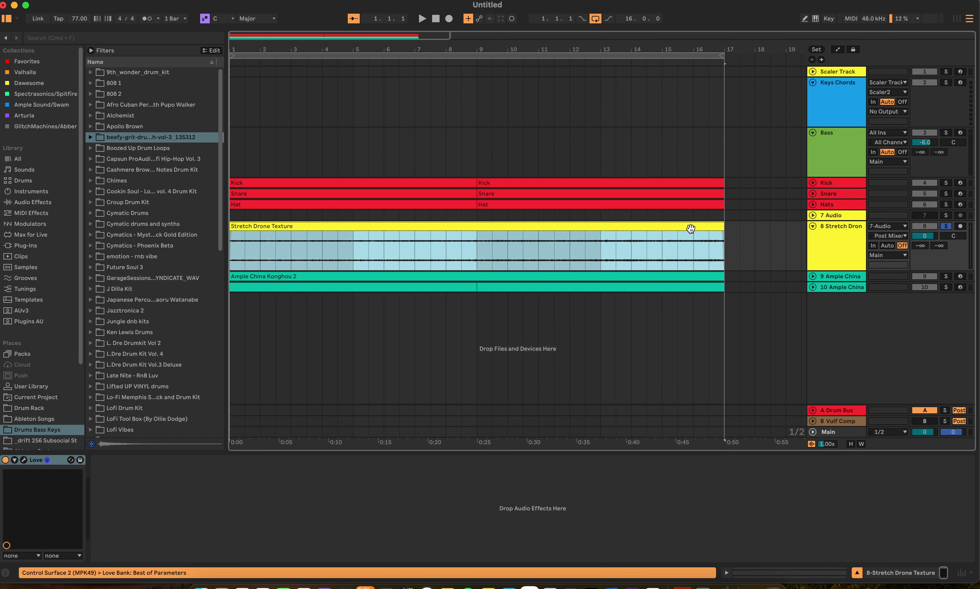
pyautogui.press('space')
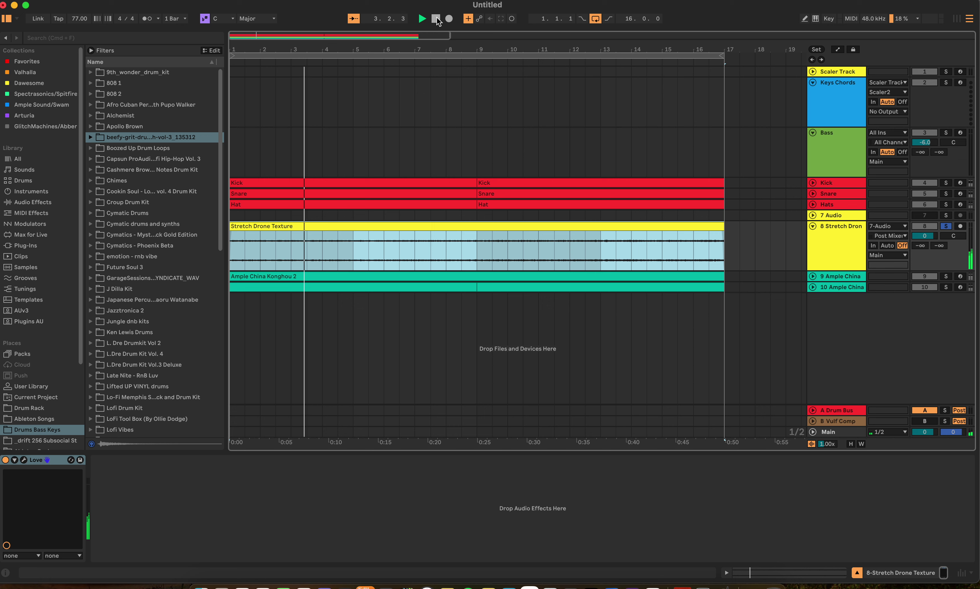
pyautogui.click(436, 19)
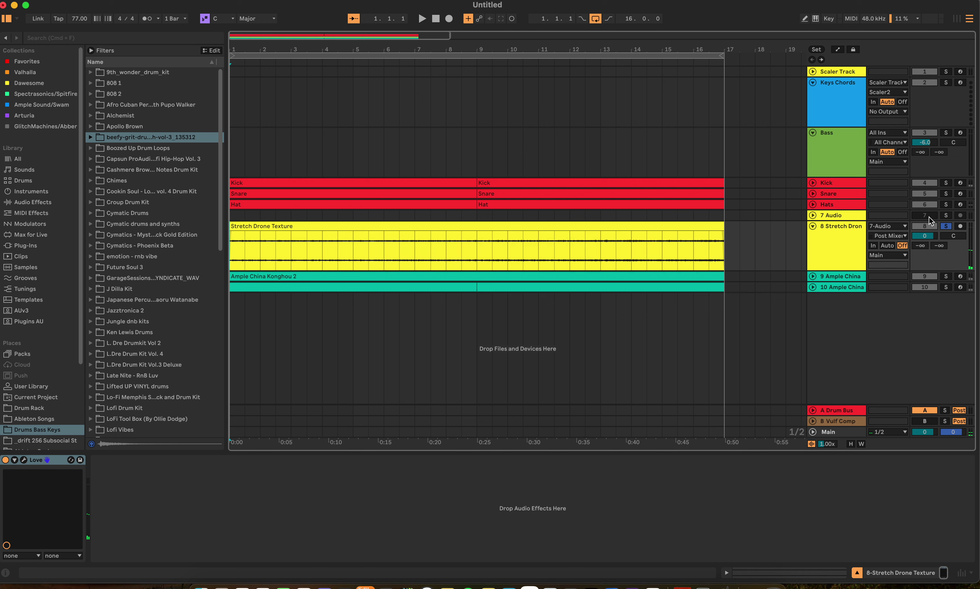
pyautogui.click(944, 225)
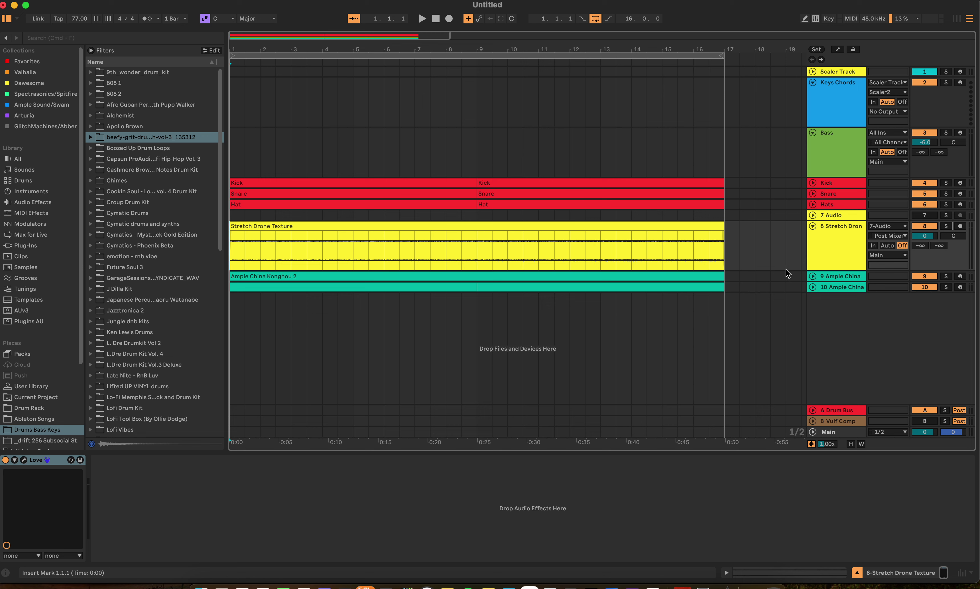
# Step: Select the 9-Ample China Konghou track, view its instrument window, then close it
pyautogui.click(754, 277)
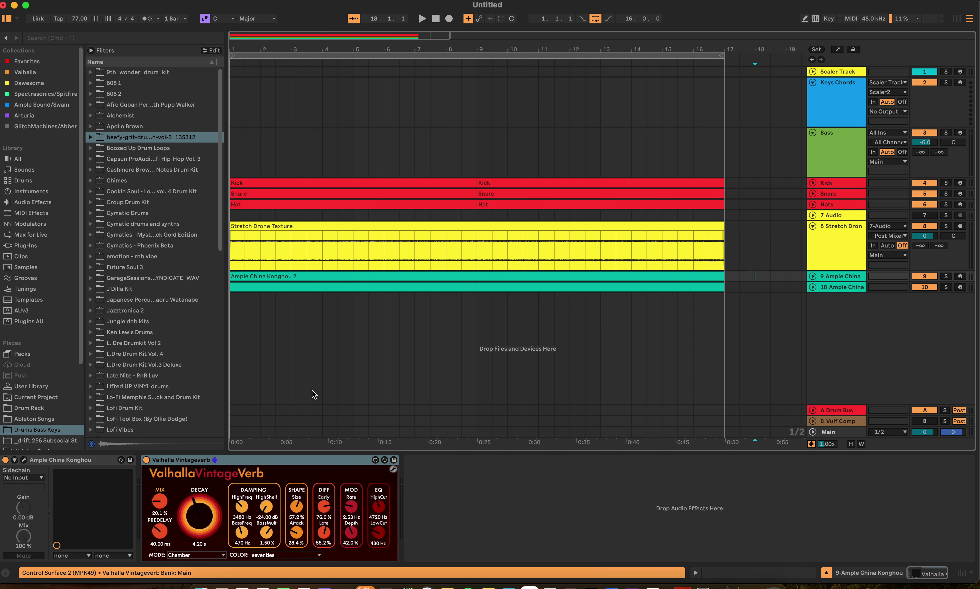
pyautogui.click(23, 459)
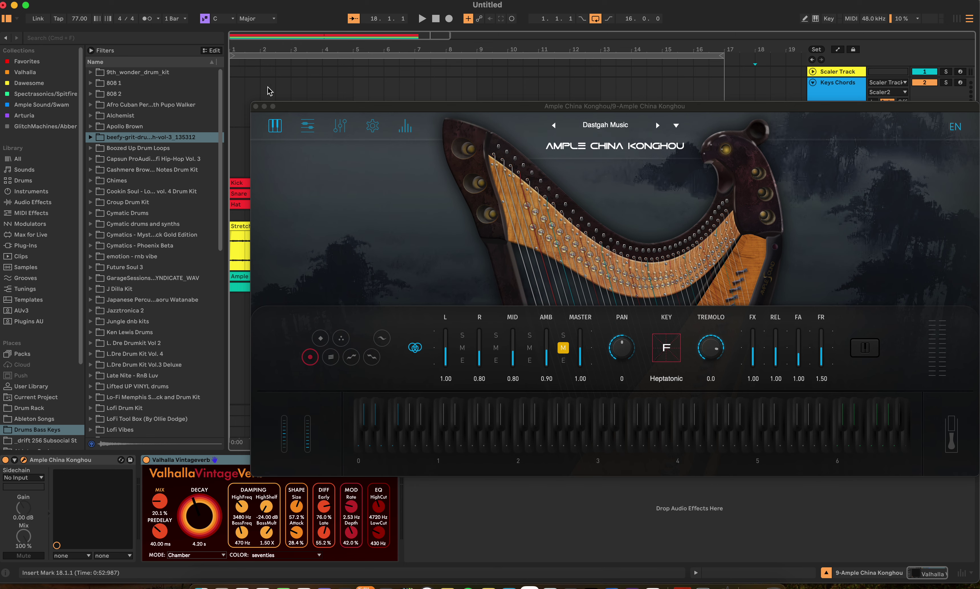
pyautogui.click(256, 107)
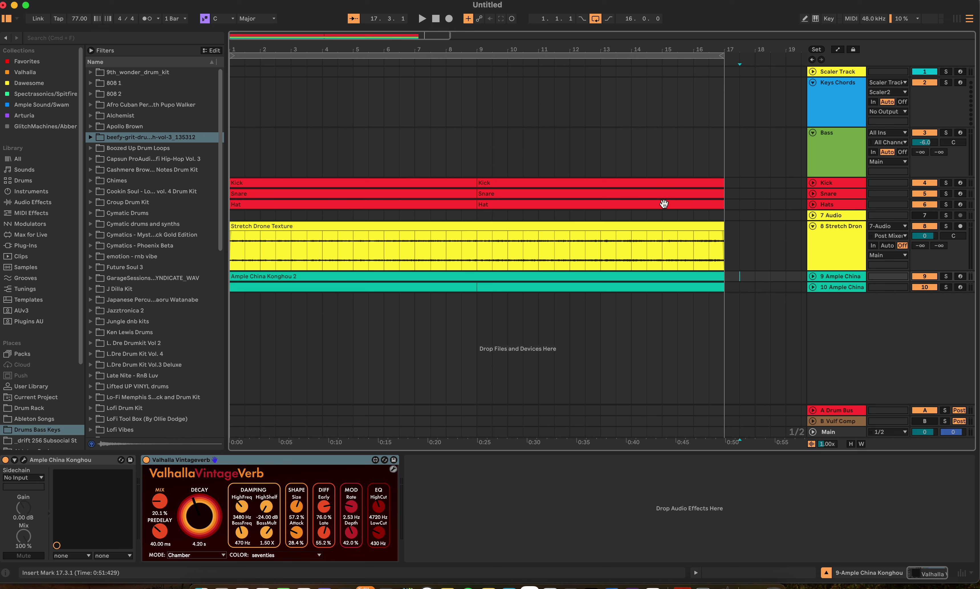
pyautogui.click(811, 279)
pyautogui.click(812, 277)
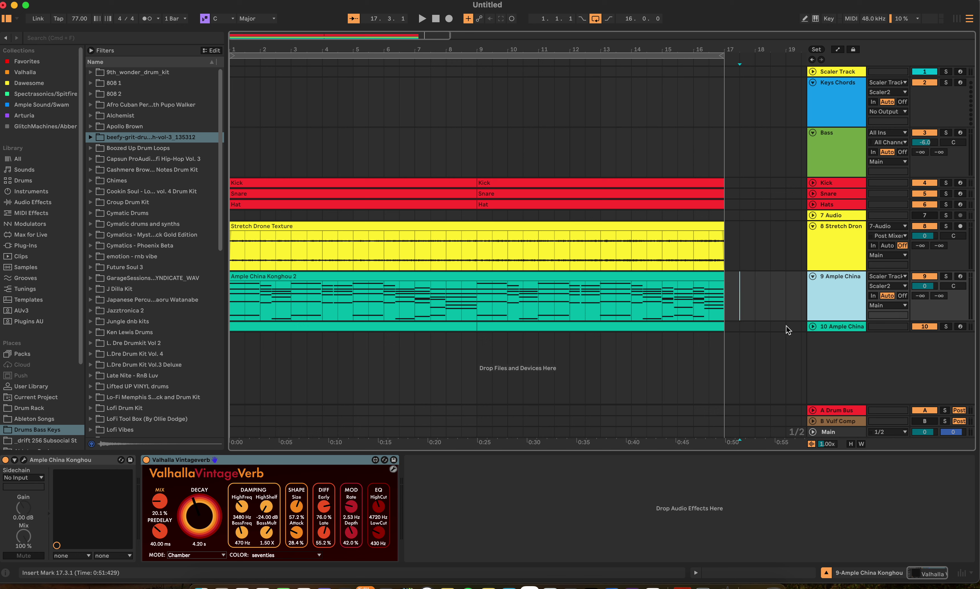
pyautogui.click(812, 326)
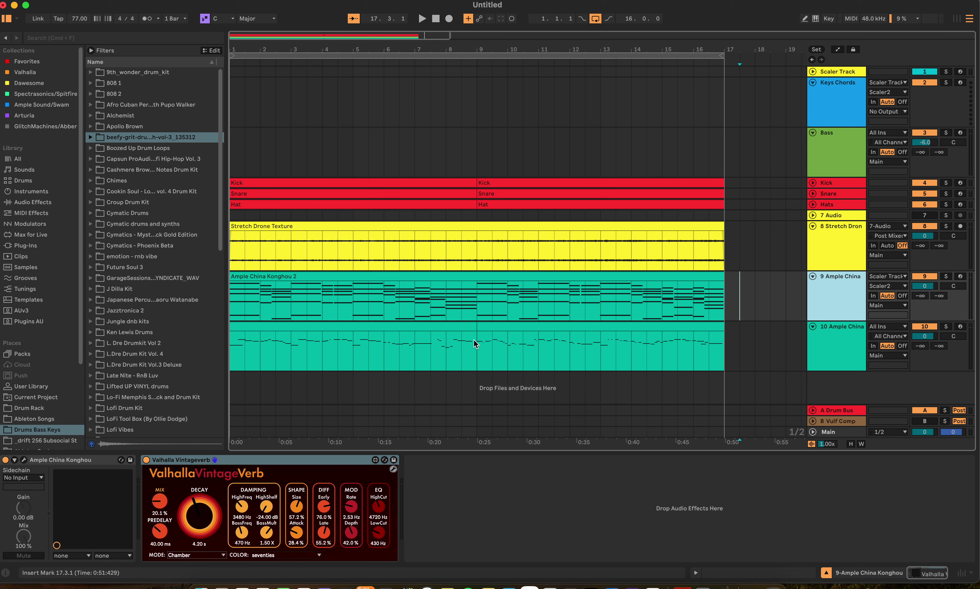
pyautogui.click(813, 327)
pyautogui.click(813, 276)
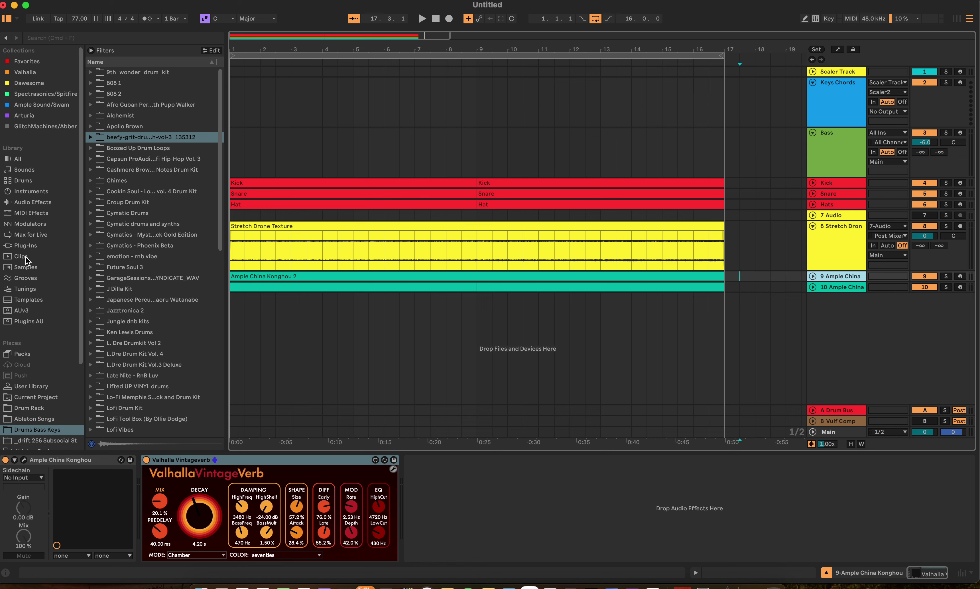
# Step: Browse the Library's .agr groove files and try dragging one onto the drum clips
pyautogui.click(32, 278)
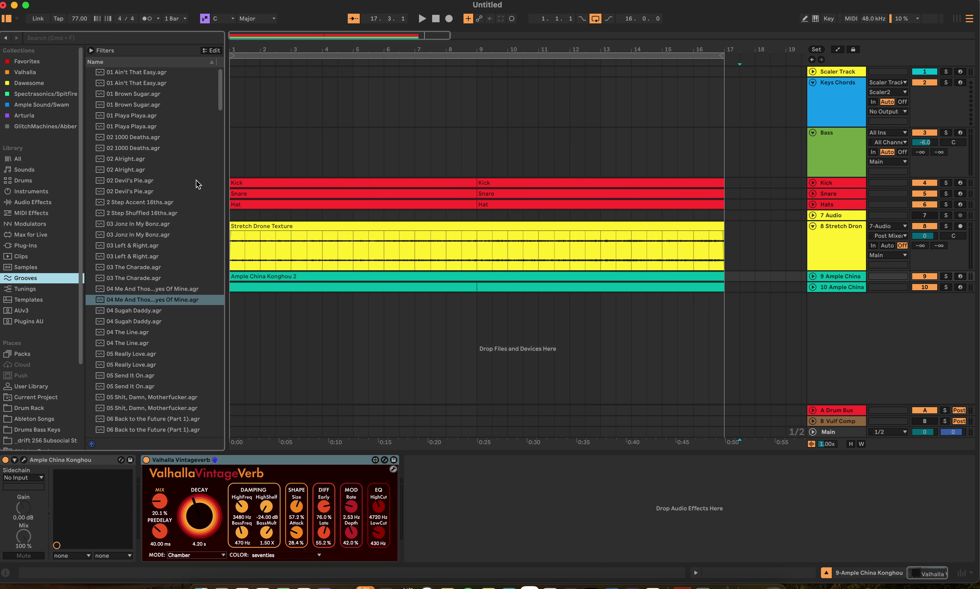
pyautogui.scroll(-1, 194, 192)
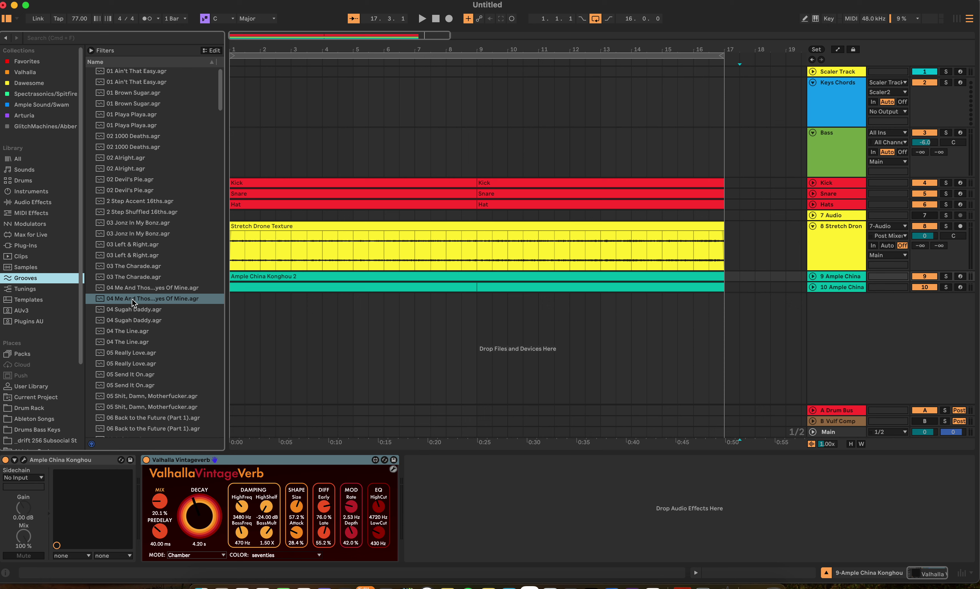
pyautogui.moveTo(136, 302)
pyautogui.mouseDown()
pyautogui.moveTo(289, 209)
pyautogui.moveTo(137, 307)
pyautogui.mouseUp()
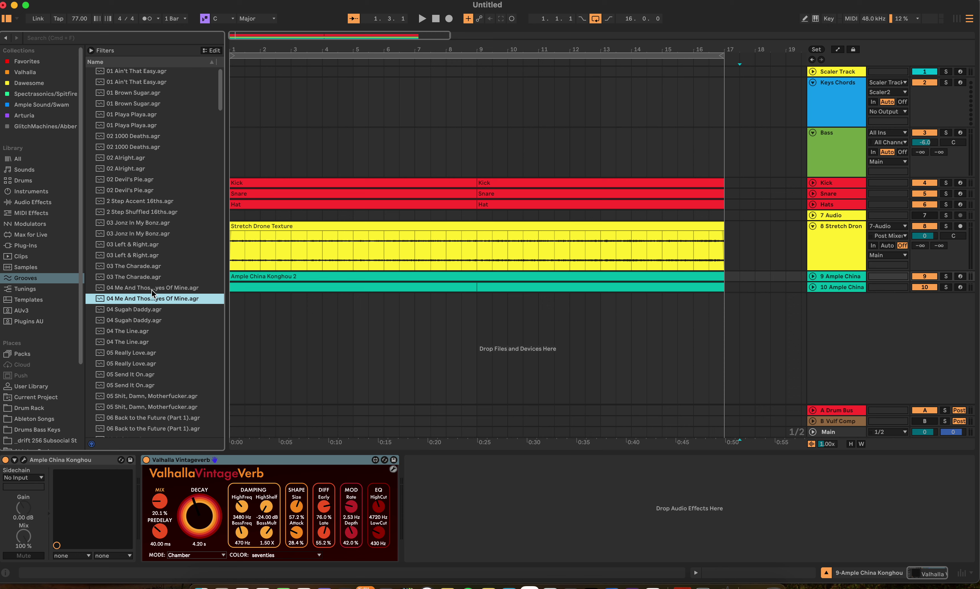
# Step: Select the first Kick clip and audition the drums before swing is applied
pyautogui.click(305, 183)
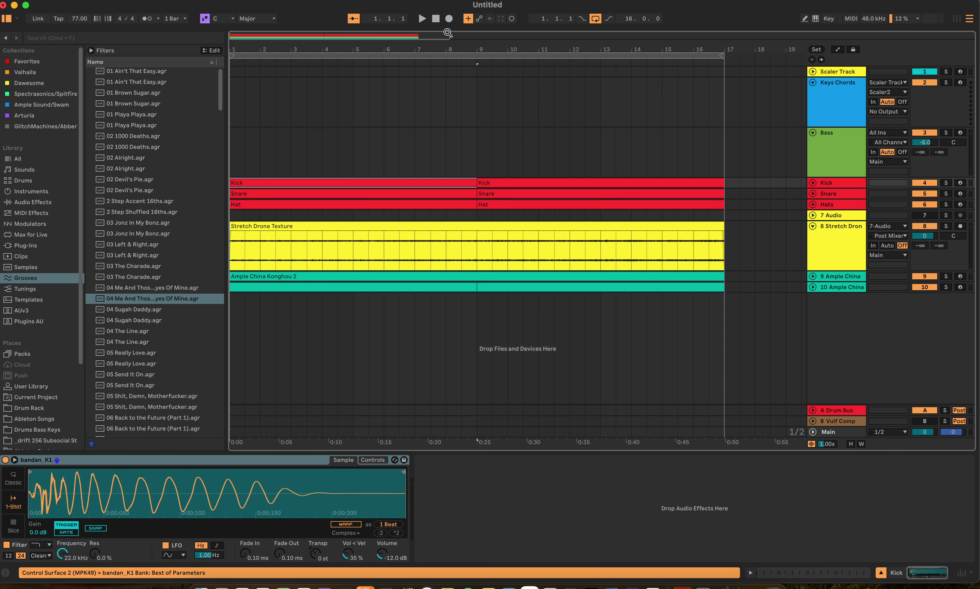
pyautogui.click(422, 18)
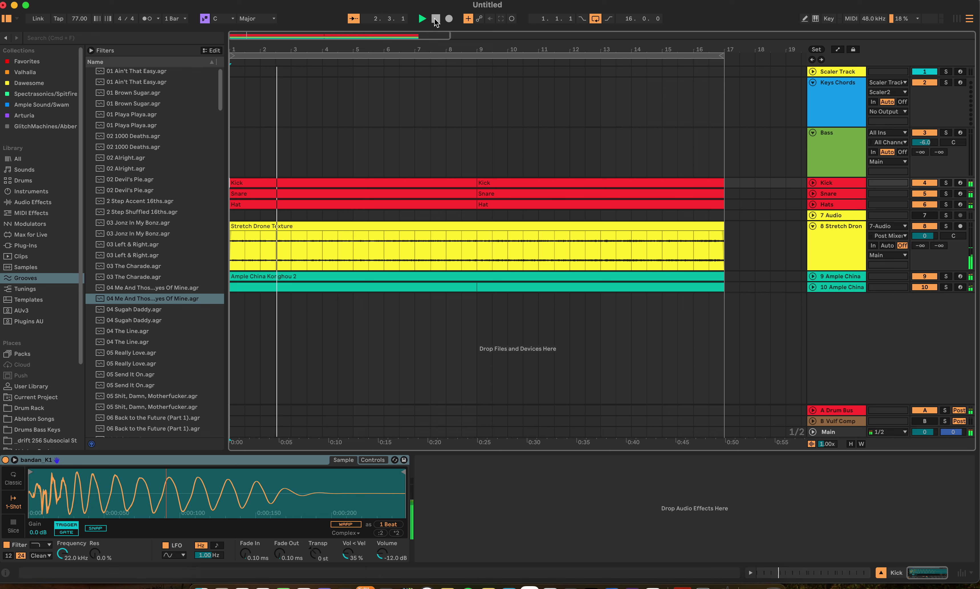
pyautogui.click(435, 20)
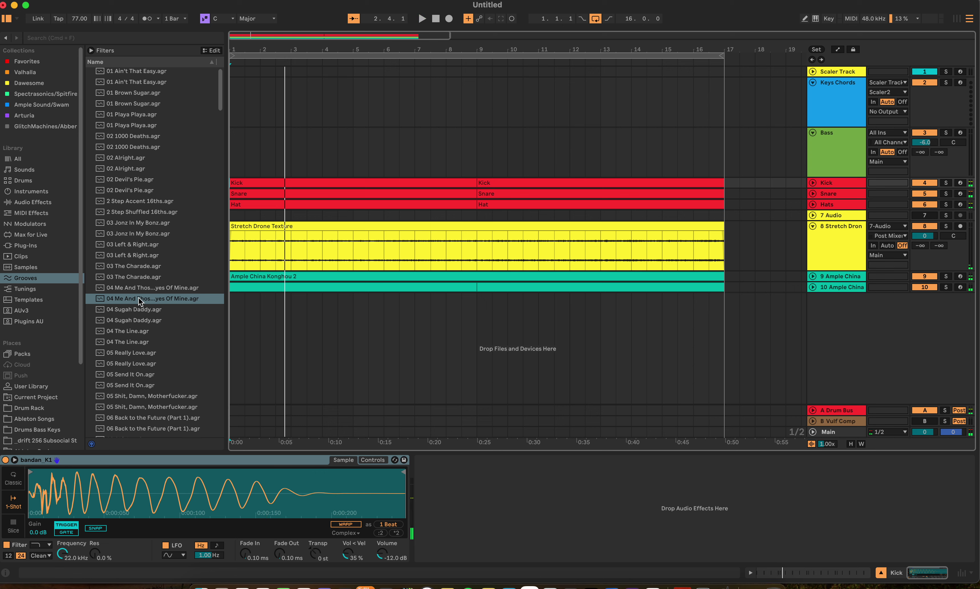
# Step: Apply the 04 Me And Those… groove to the Kick, Snare and Hat clips, including those from bar 9
pyautogui.moveTo(140, 301); pyautogui.dragTo(321, 184)
pyautogui.click(352, 229)
pyautogui.click(275, 201)
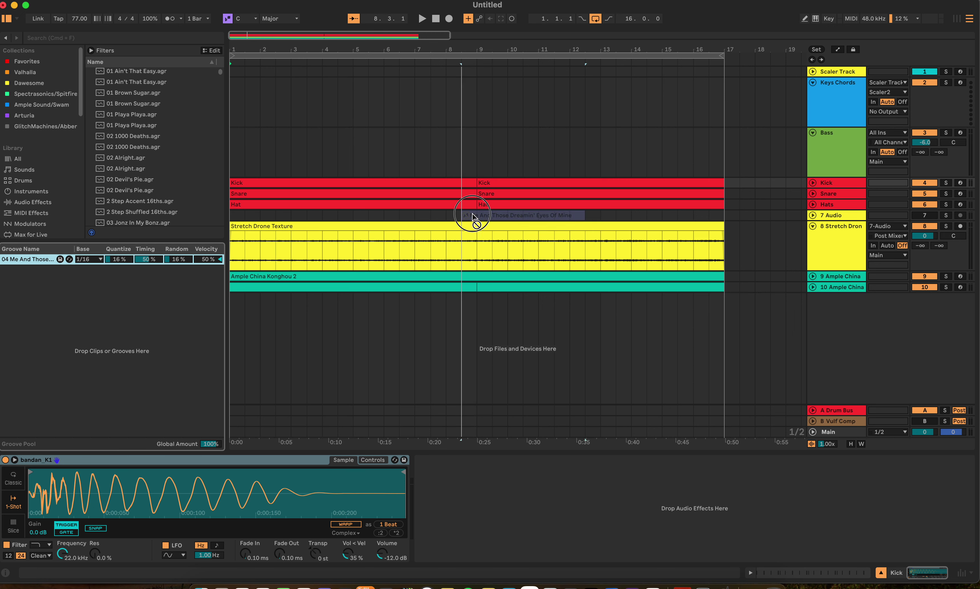
pyautogui.click(503, 193)
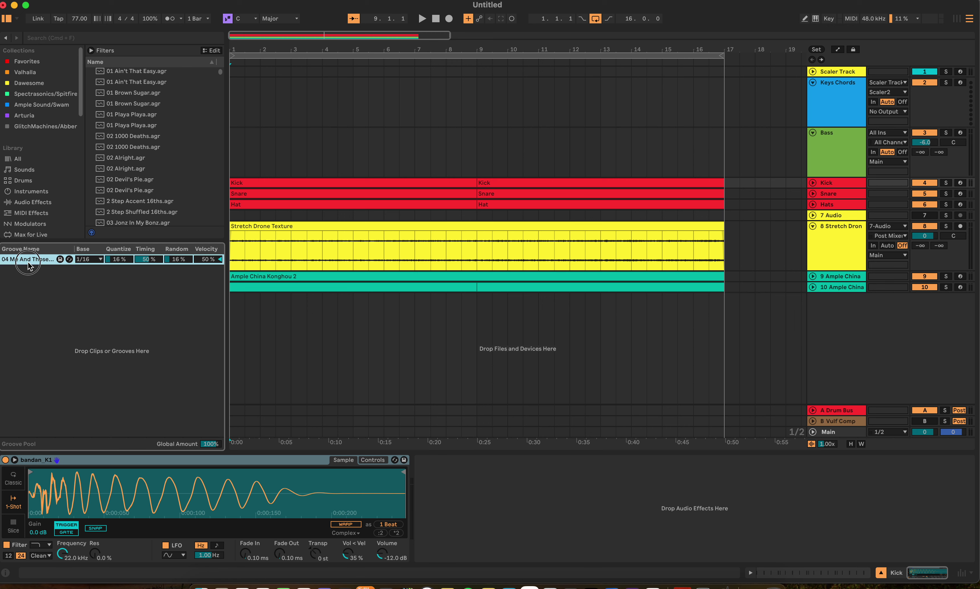
pyautogui.moveTo(25, 259)
pyautogui.mouseDown()
pyautogui.moveTo(208, 274)
pyautogui.moveTo(486, 198)
pyautogui.mouseUp()
pyautogui.moveTo(24, 262); pyautogui.dragTo(496, 204)
# Step: Play the arrangement from bar 1 to hear the swung drums
pyautogui.click(436, 18)
pyautogui.click(421, 19)
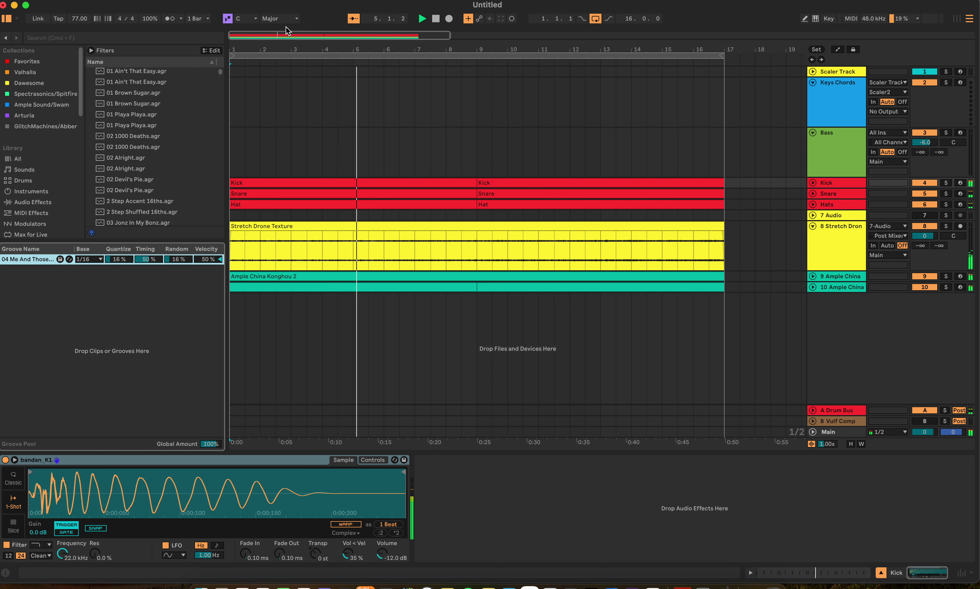
pyautogui.click(436, 19)
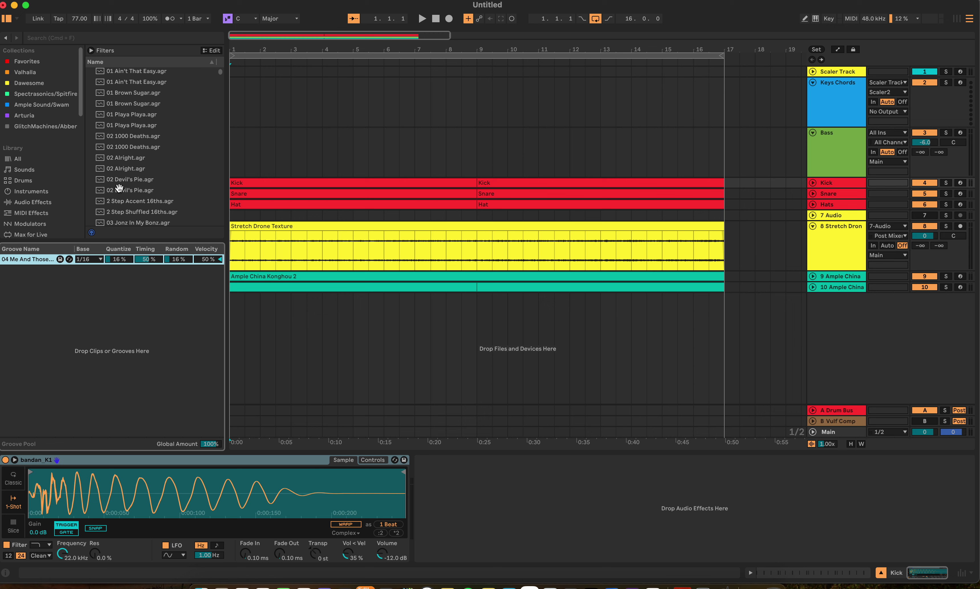
# Step: Hide the Groove Pool, then check the track 10 and drone clips' context menus without changing anything
pyautogui.press('super+alt+g')
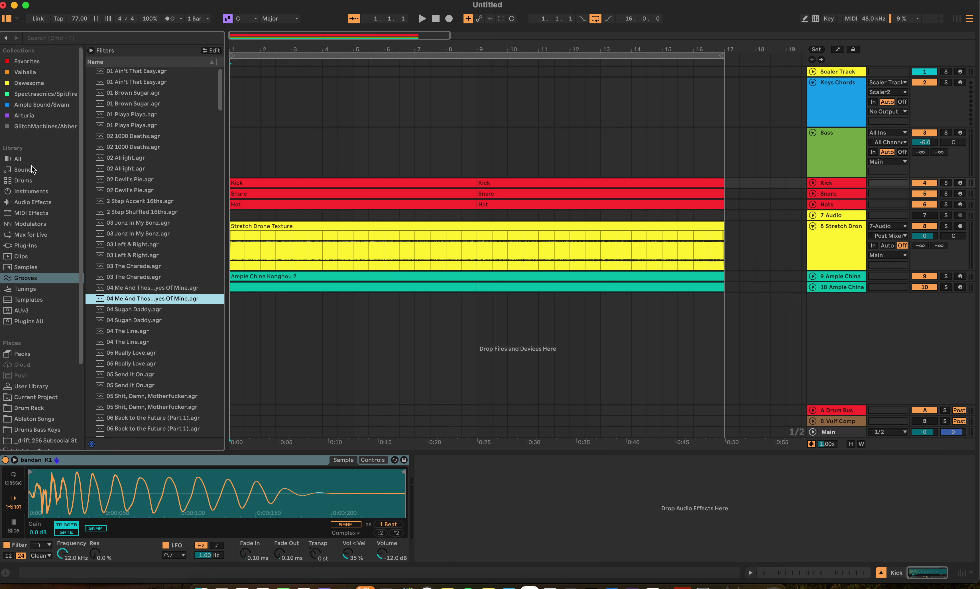
pyautogui.scroll(1, 128, 144)
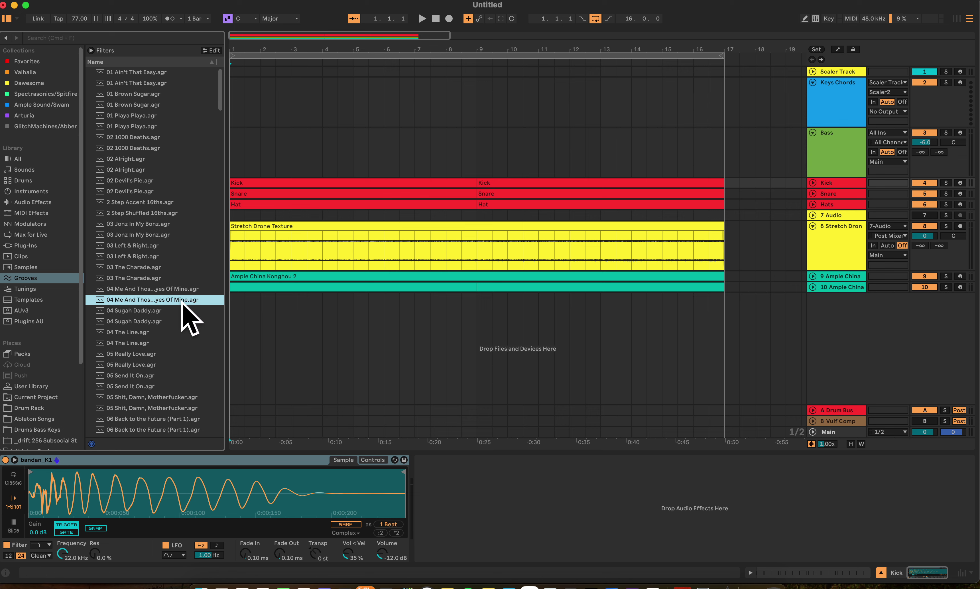
pyautogui.rightClick(271, 287)
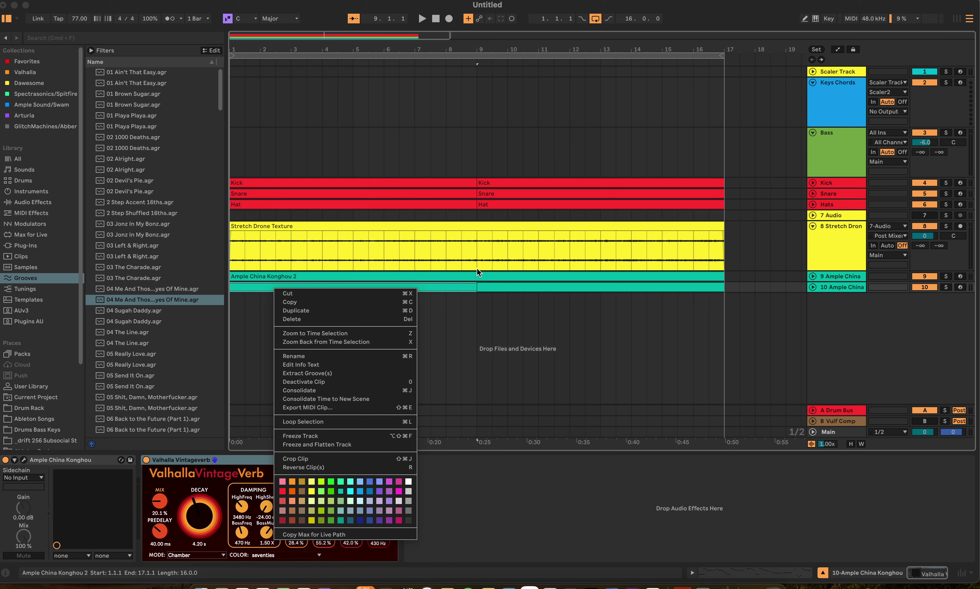
pyautogui.rightClick(474, 227)
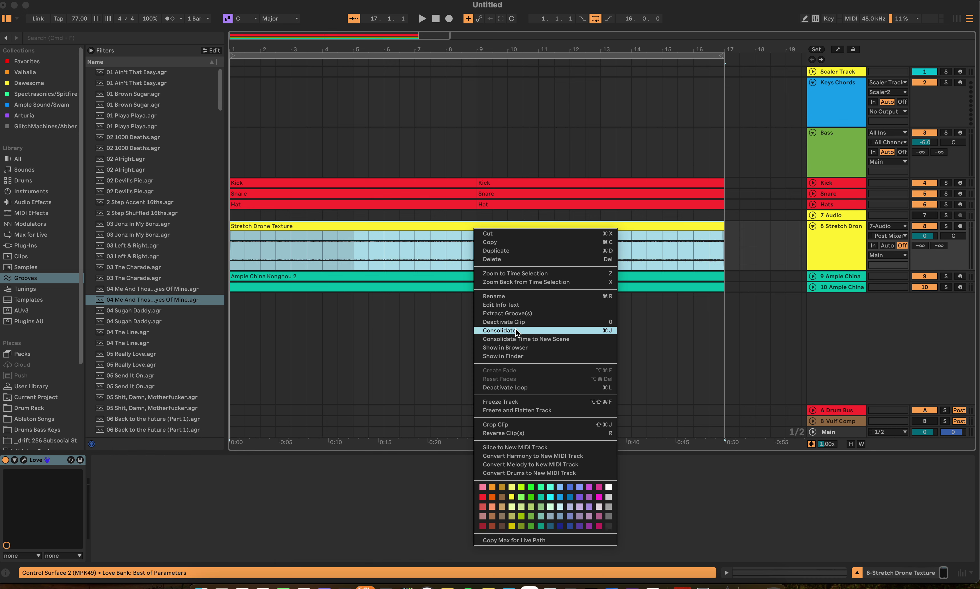
pyautogui.click(689, 343)
pyautogui.click(430, 356)
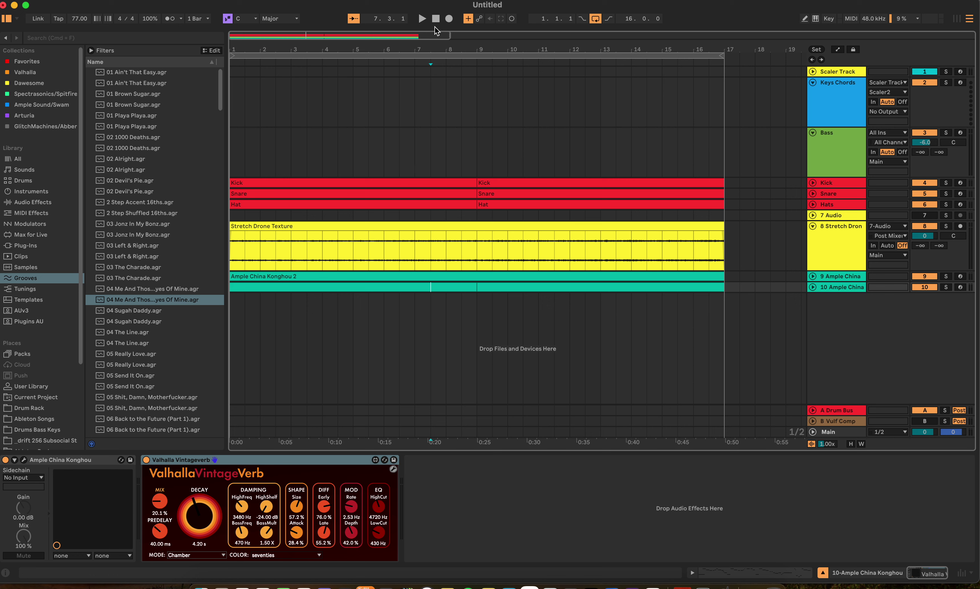
# Step: Start playback, arm the Bass track, and open the Scaler2 window on the Scaler Track
pyautogui.click(424, 19)
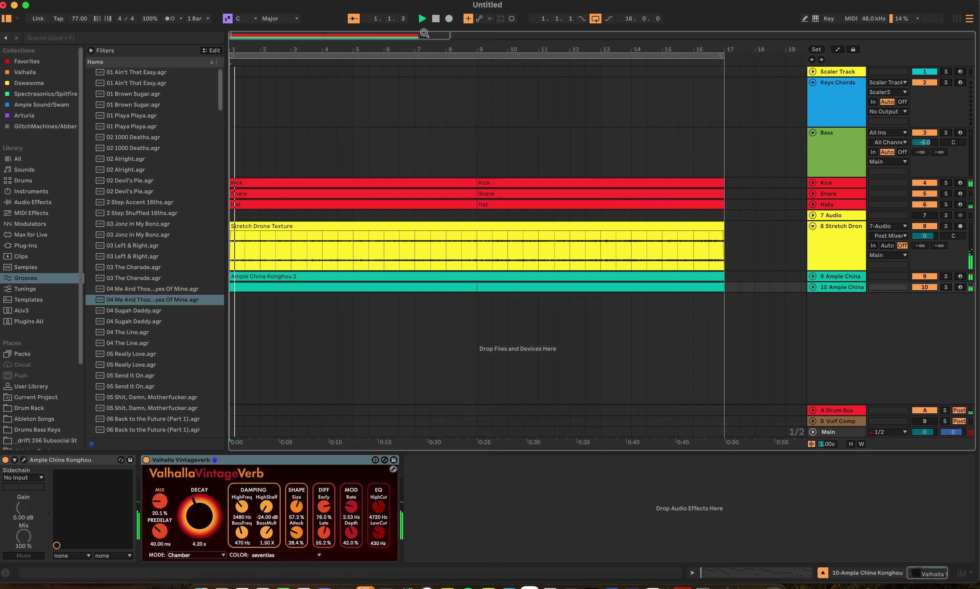
pyautogui.click(961, 133)
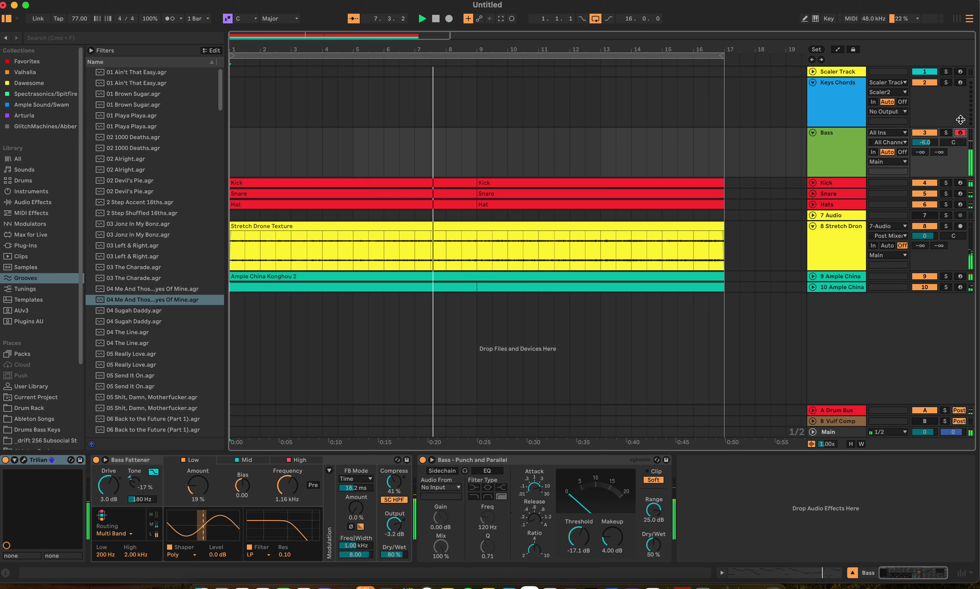
pyautogui.click(692, 72)
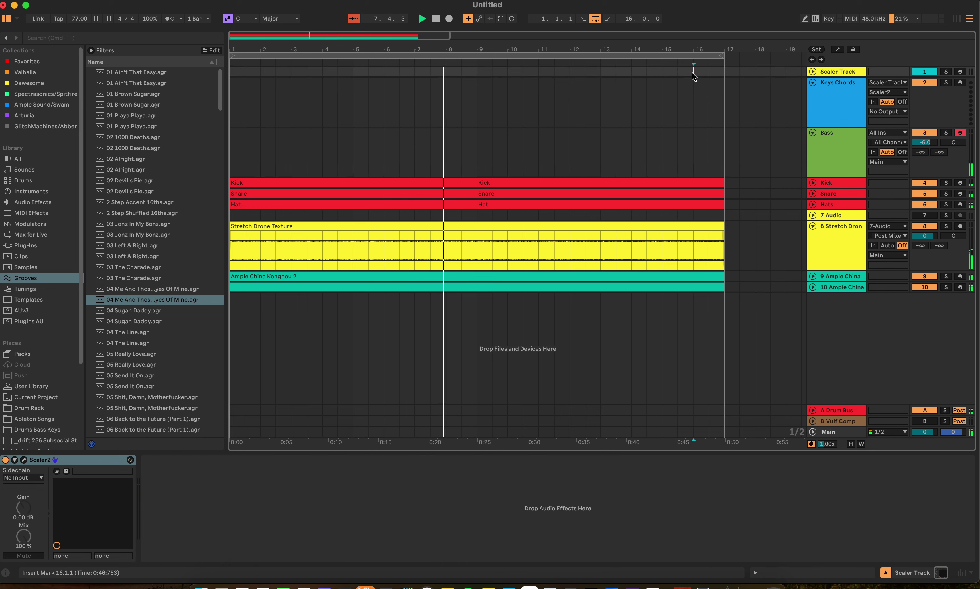
pyautogui.click(24, 459)
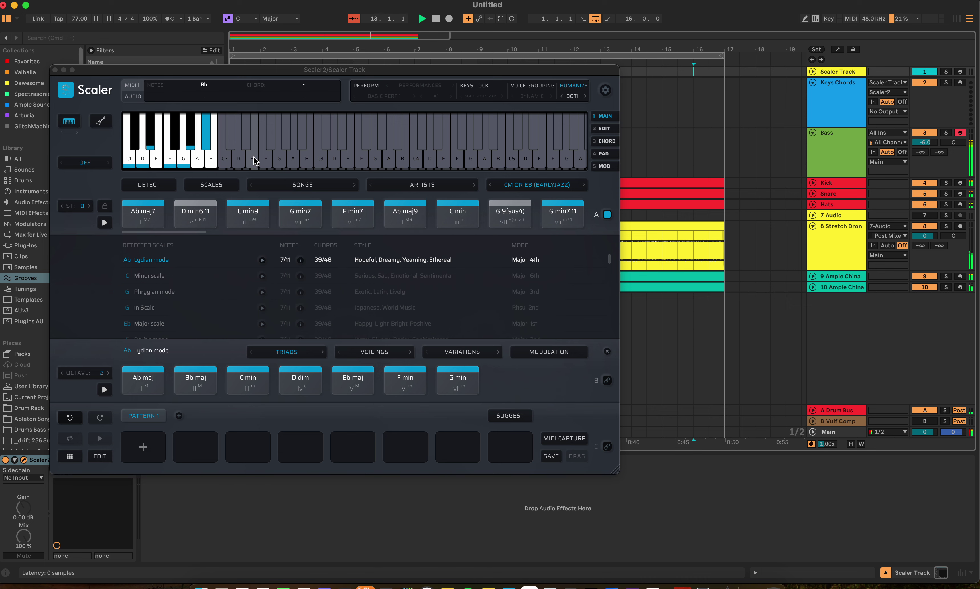
# Step: Close Scaler 2, unfold 10 Ample China, select its melody clip, and restart playback from bar 1
pyautogui.click(55, 69)
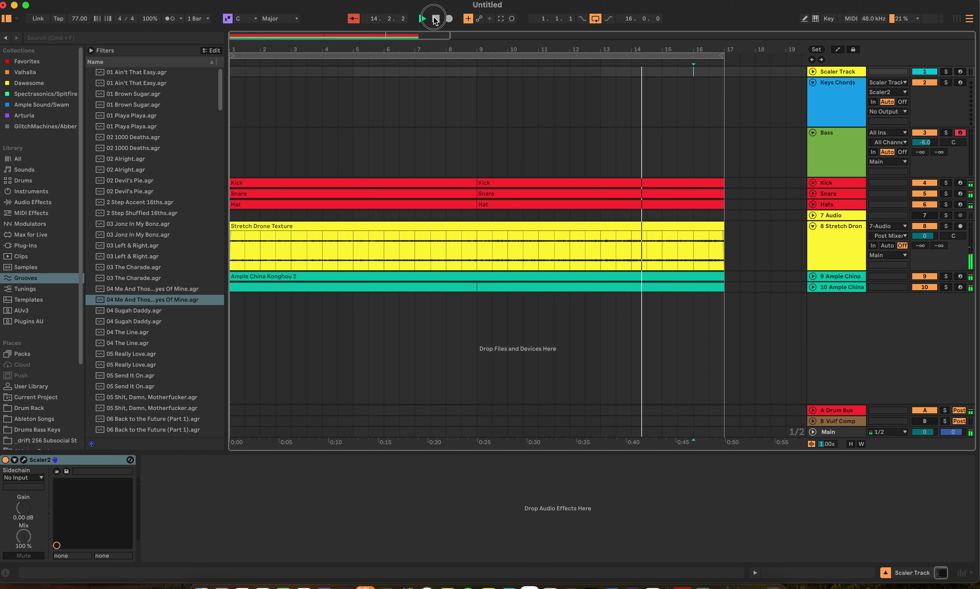
pyautogui.click(812, 286)
pyautogui.click(127, 301)
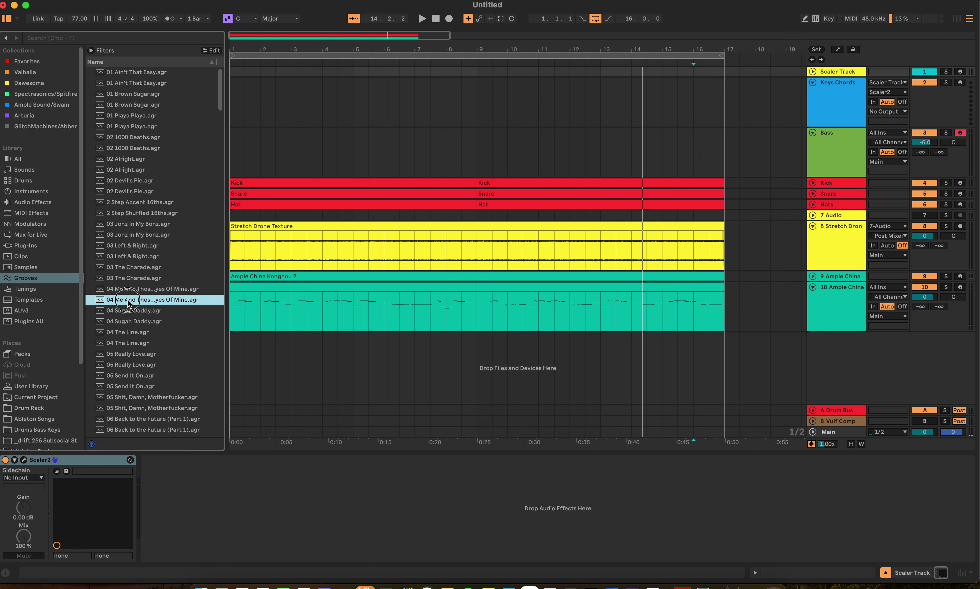
pyautogui.click(375, 312)
pyautogui.click(550, 321)
pyautogui.click(436, 18)
pyautogui.click(422, 19)
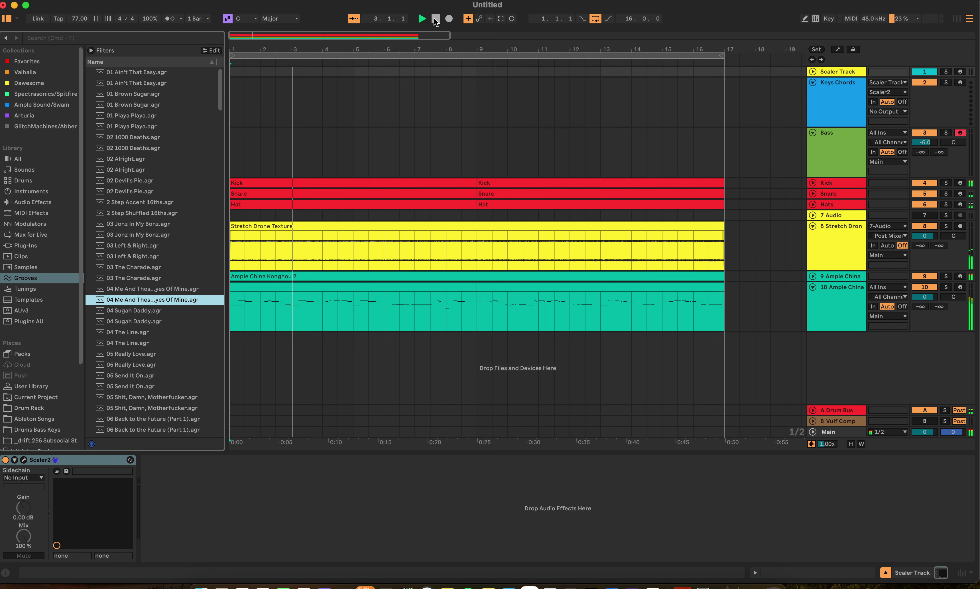
pyautogui.click(436, 20)
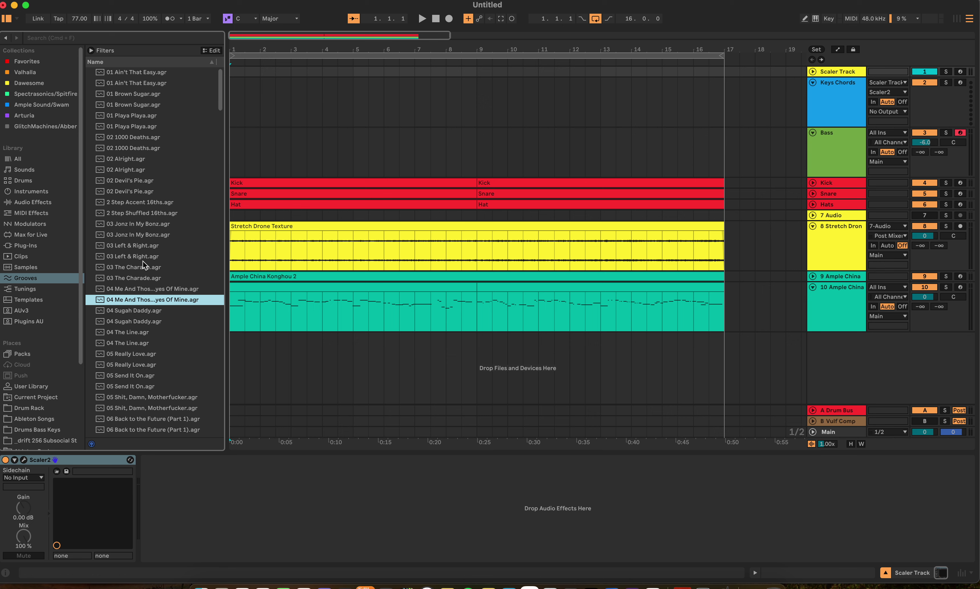
pyautogui.scroll(-15, 155, 209)
pyautogui.scroll(-10, 152, 285)
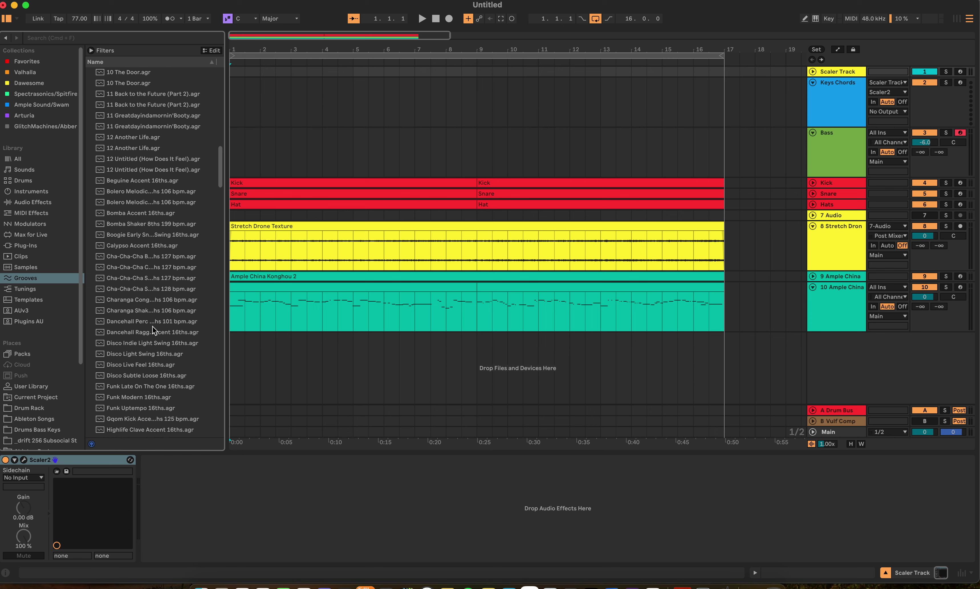
pyautogui.scroll(-5, 161, 307)
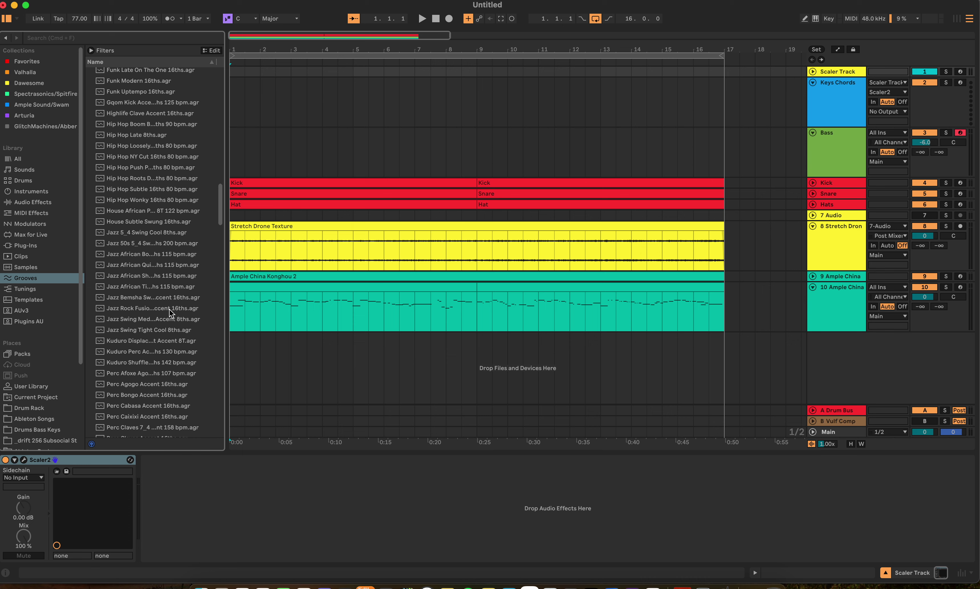
pyautogui.scroll(-5, 171, 308)
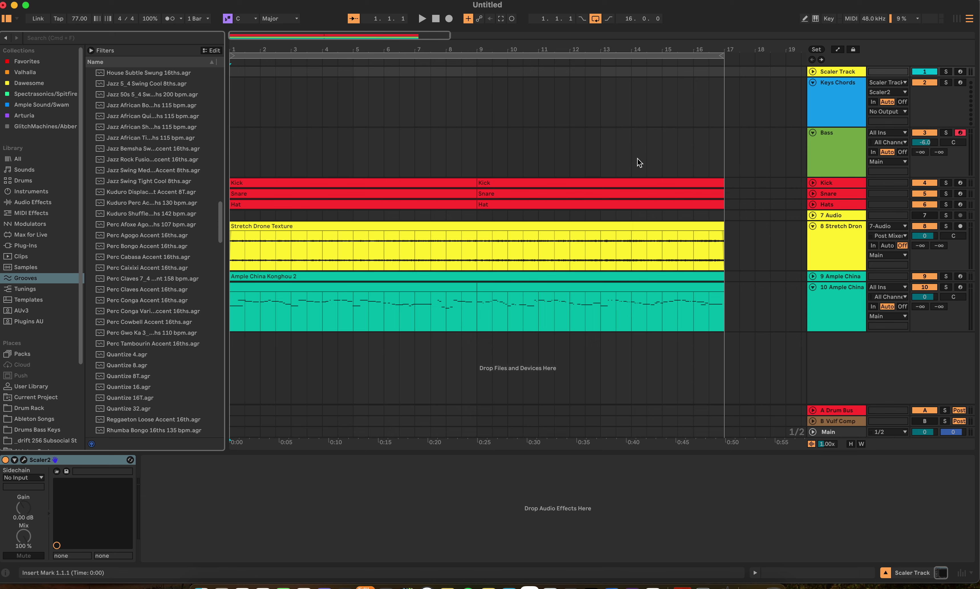
pyautogui.scroll(20, 218, 237)
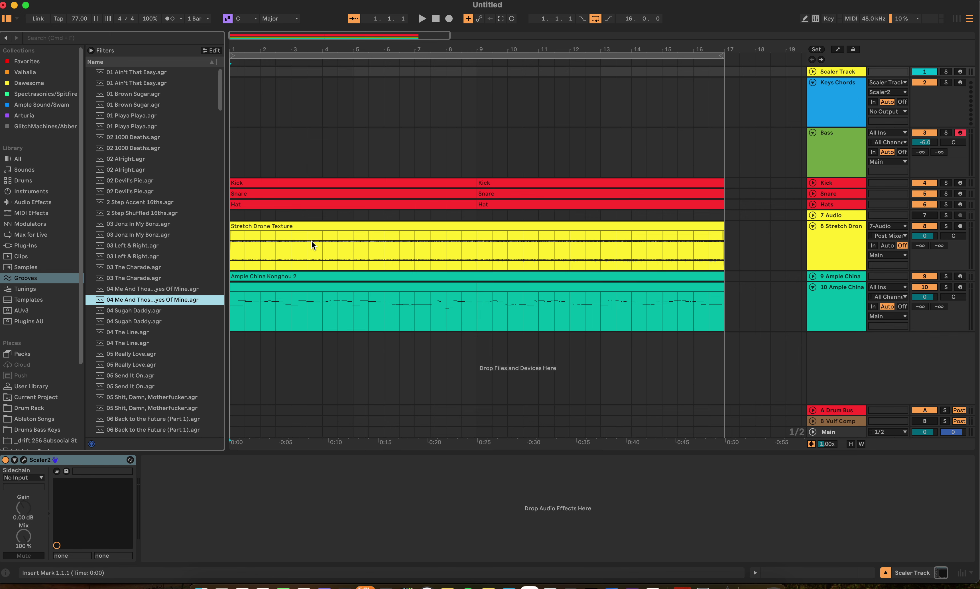